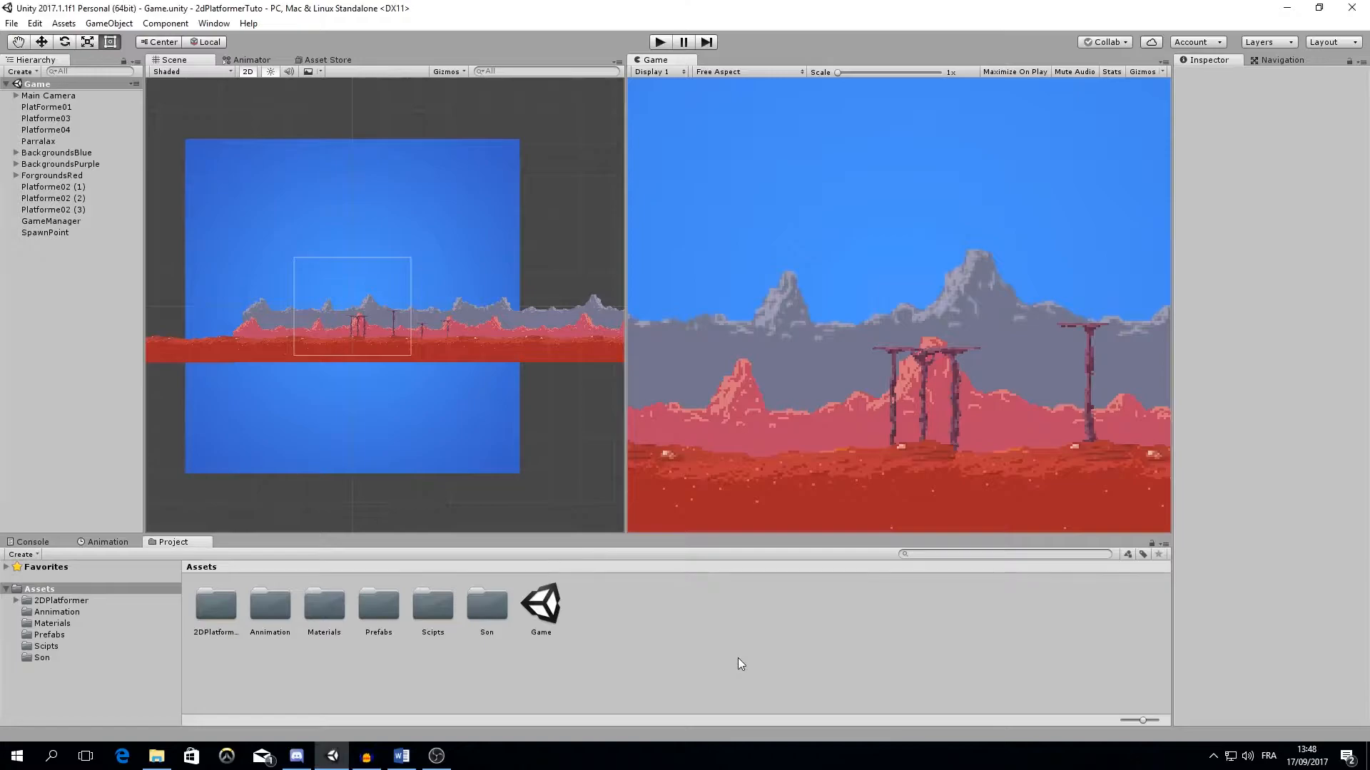
# Select the AlienSpaceship texture in the 2DPlatformer Sprite folder and check its Sprite Mode and Pixels Per Unit import settings.
pyautogui.click(57, 601)
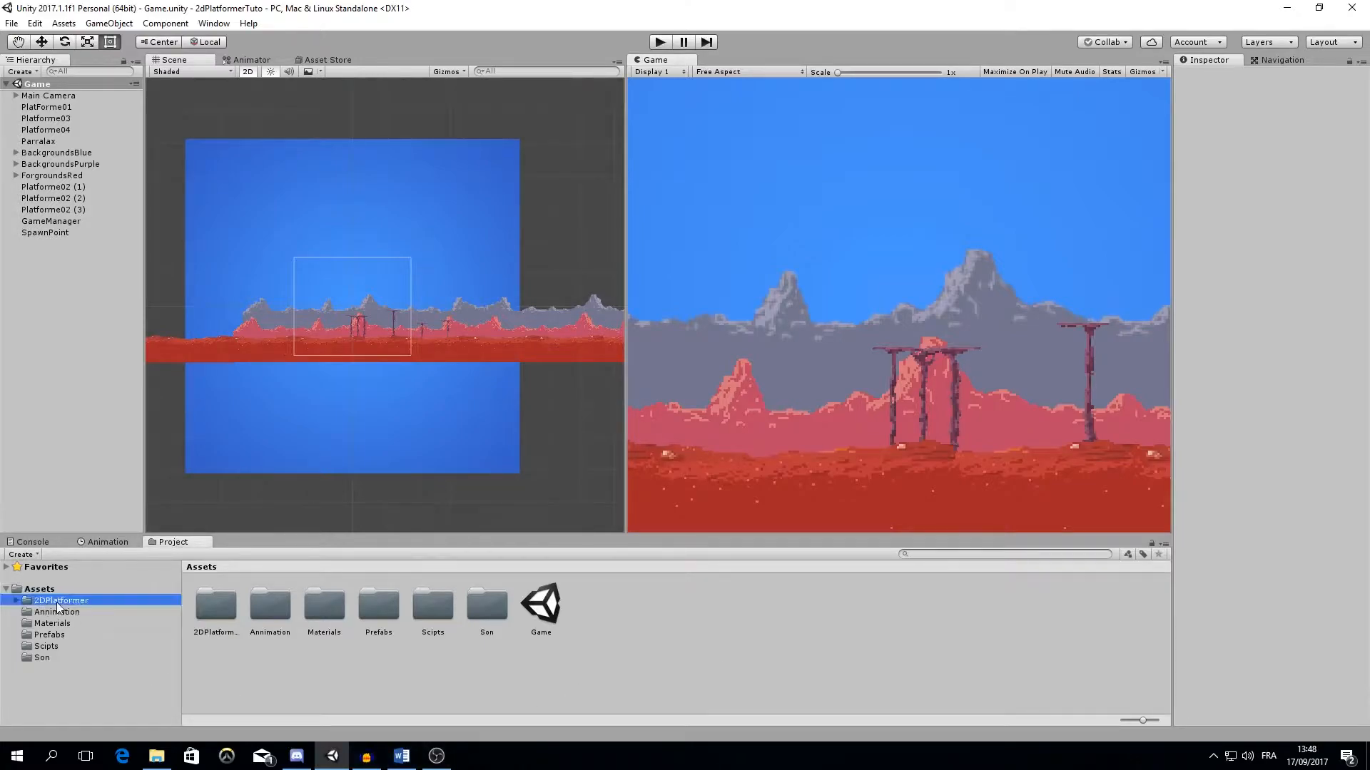
pyautogui.doubleClick(264, 610)
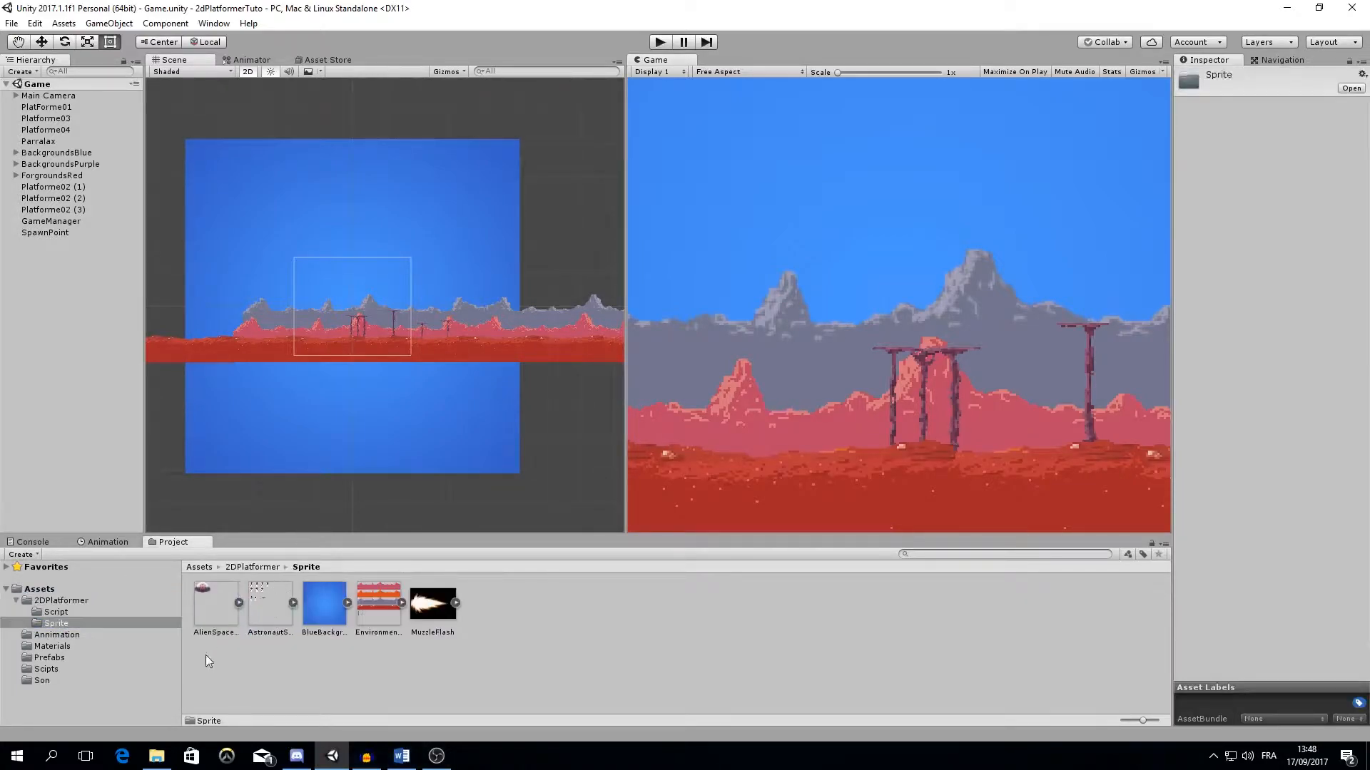
pyautogui.click(216, 608)
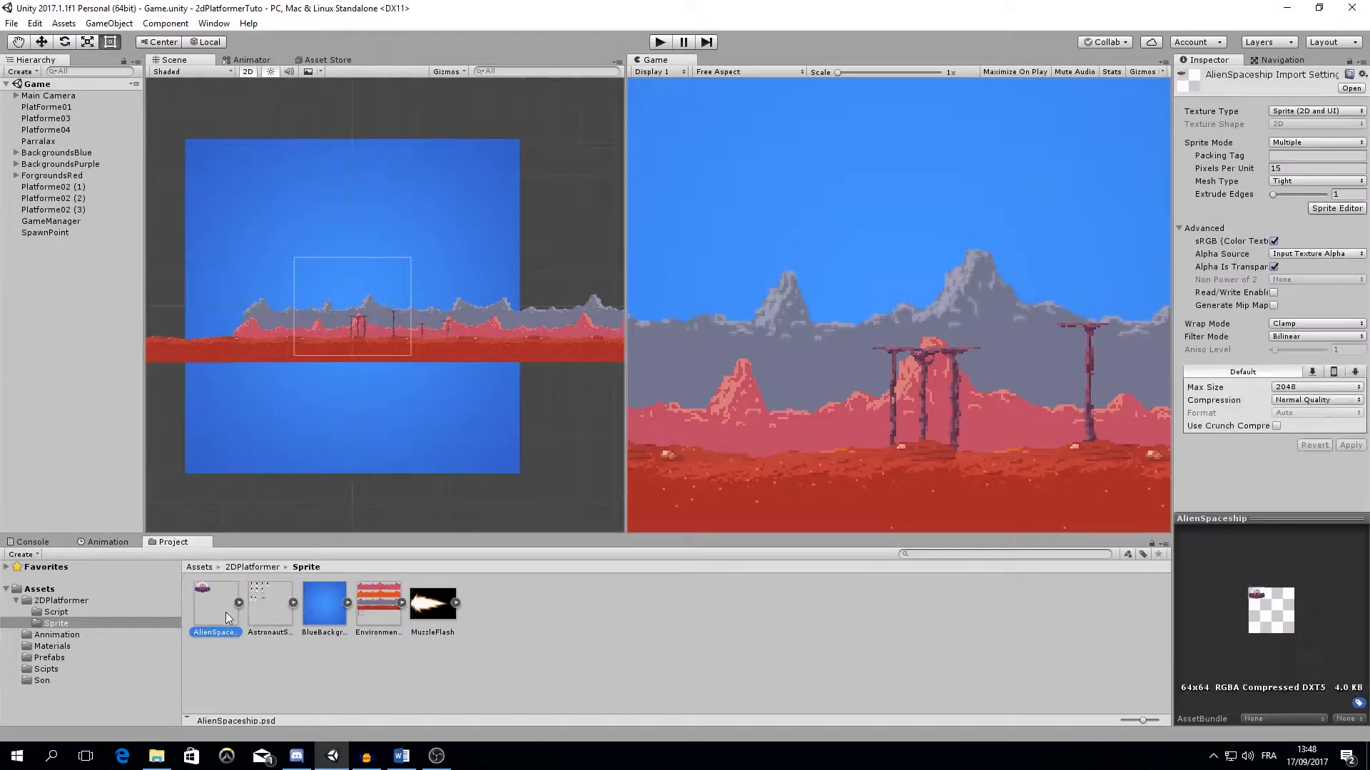
pyautogui.click(1294, 143)
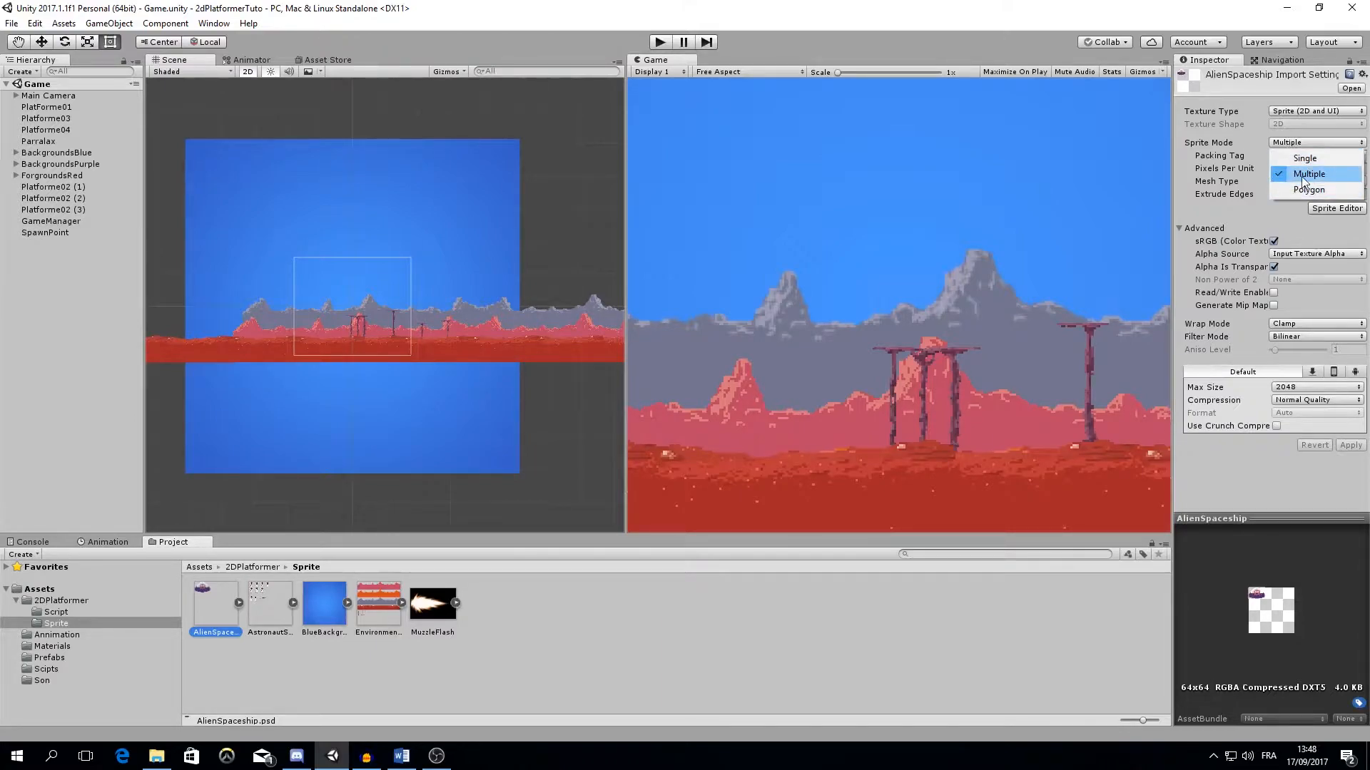
pyautogui.click(1282, 226)
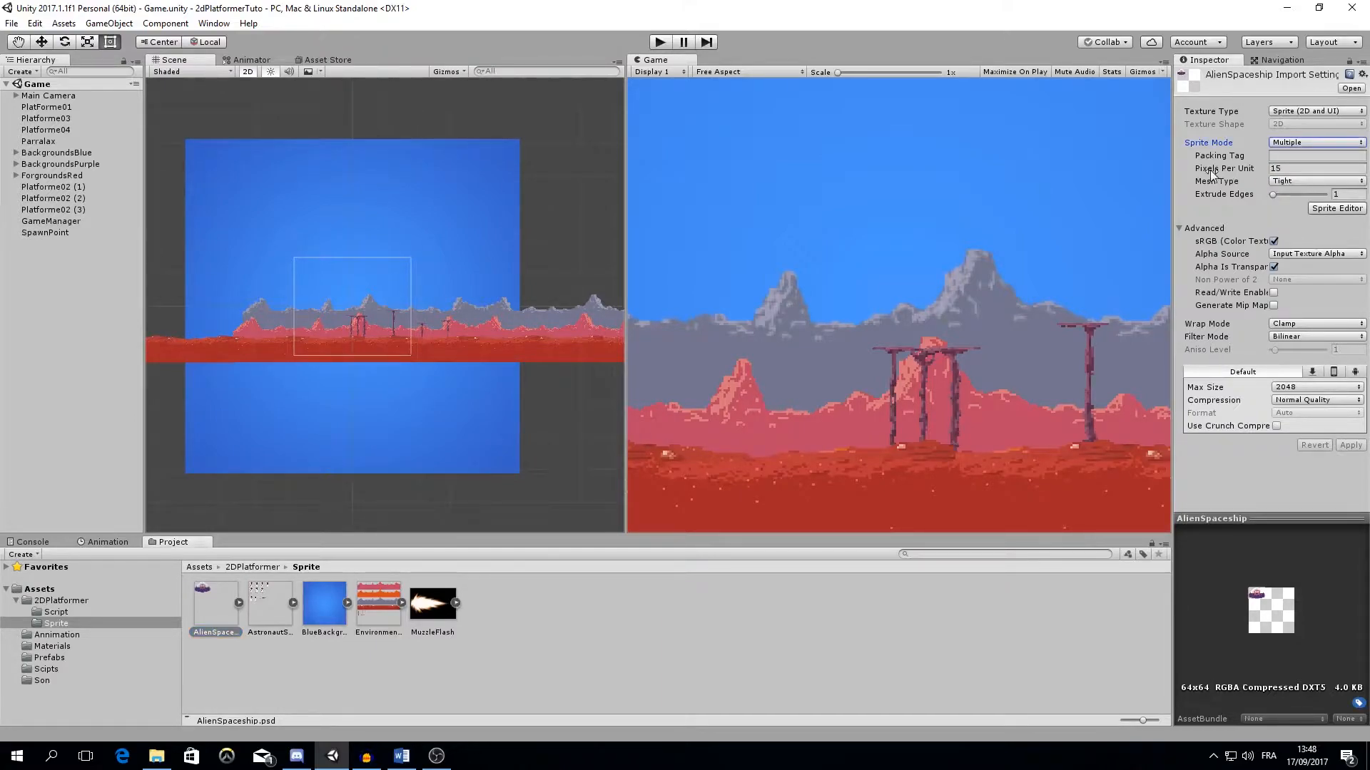
pyautogui.click(1271, 170)
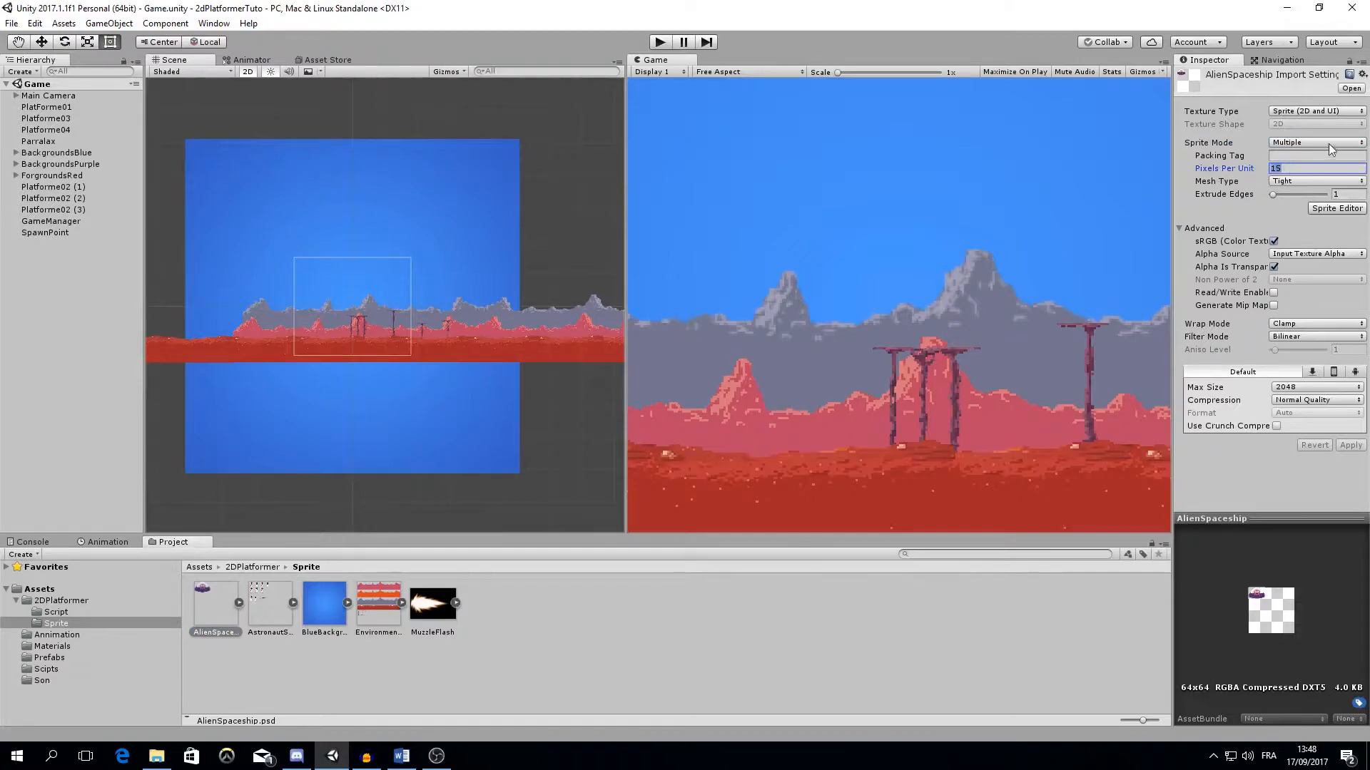
# Slice the AlienSpaceship texture in the Sprite Editor with Automatic type, Center pivot and Delete Existing method, and apply the slicing.
pyautogui.click(1338, 209)
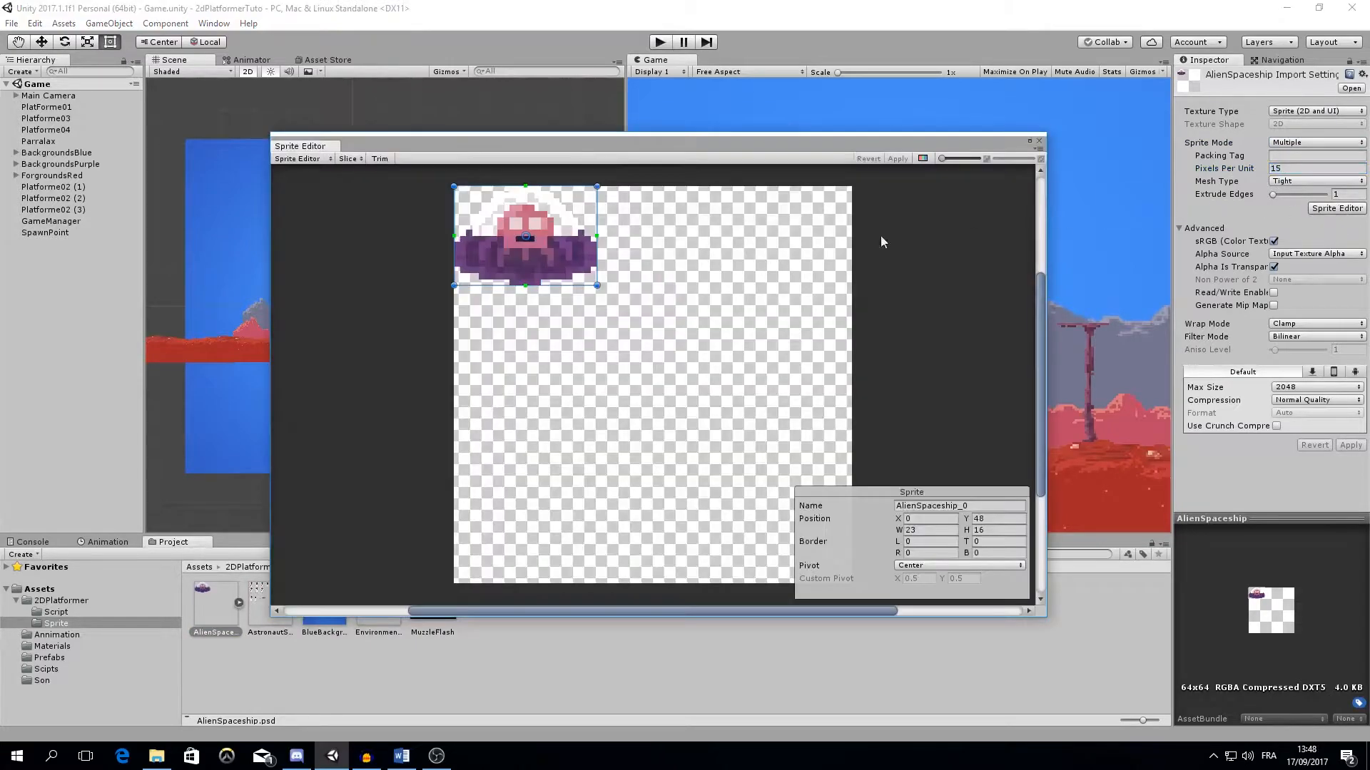
pyautogui.click(354, 159)
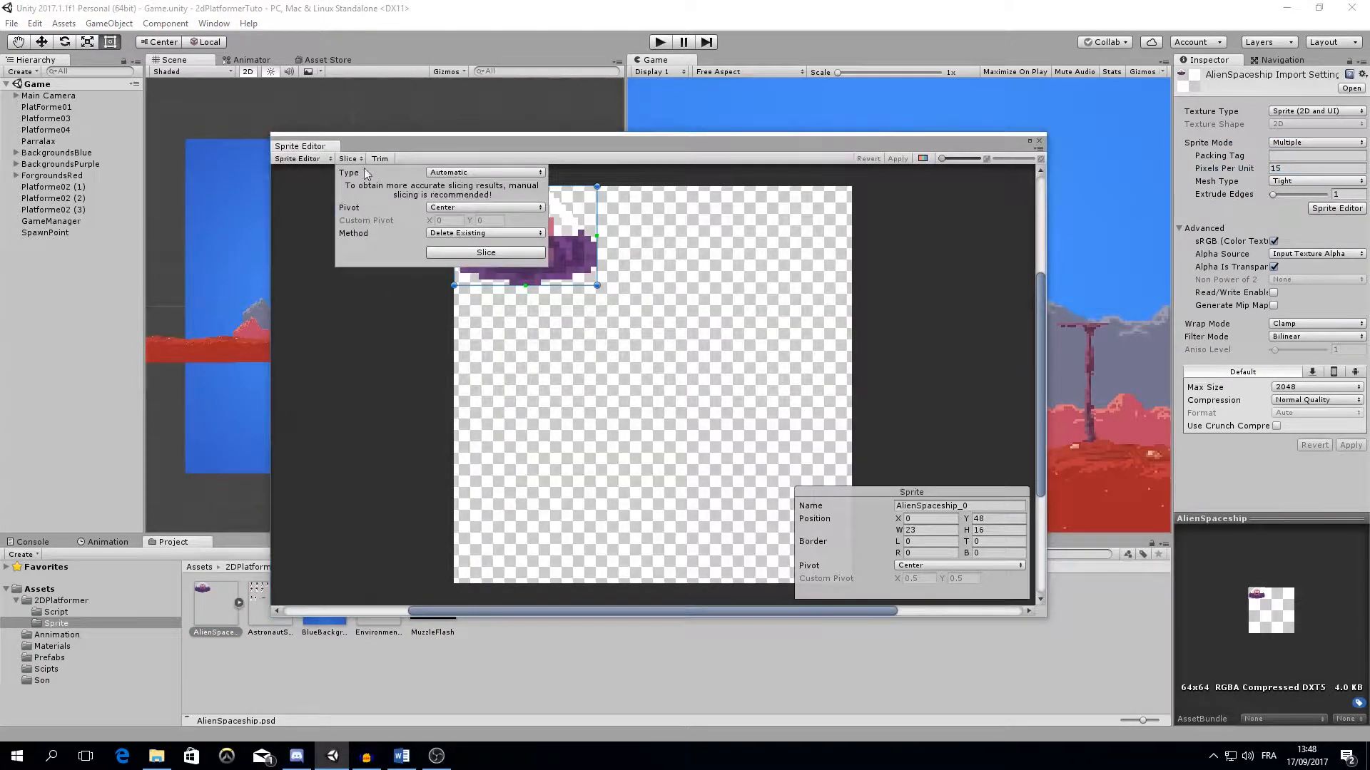
pyautogui.click(478, 253)
pyautogui.click(897, 158)
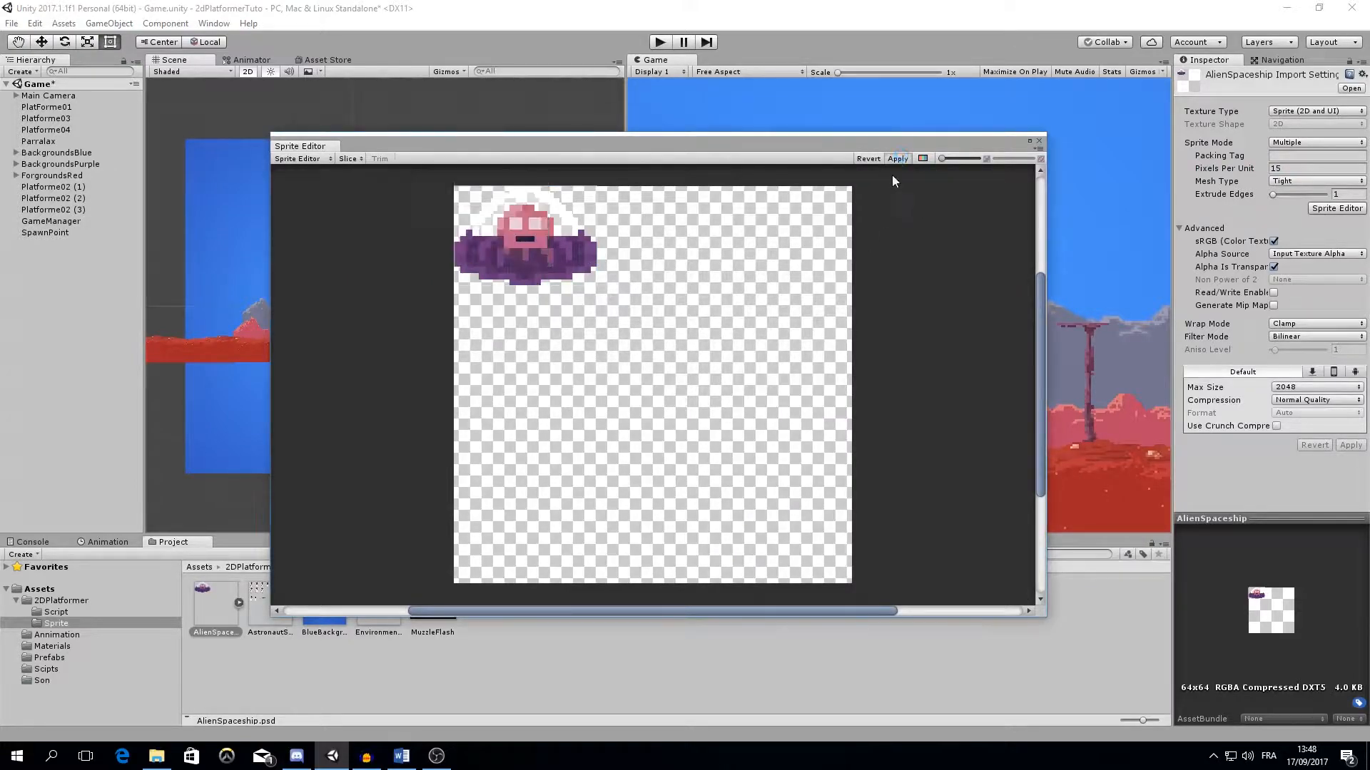
pyautogui.click(1039, 142)
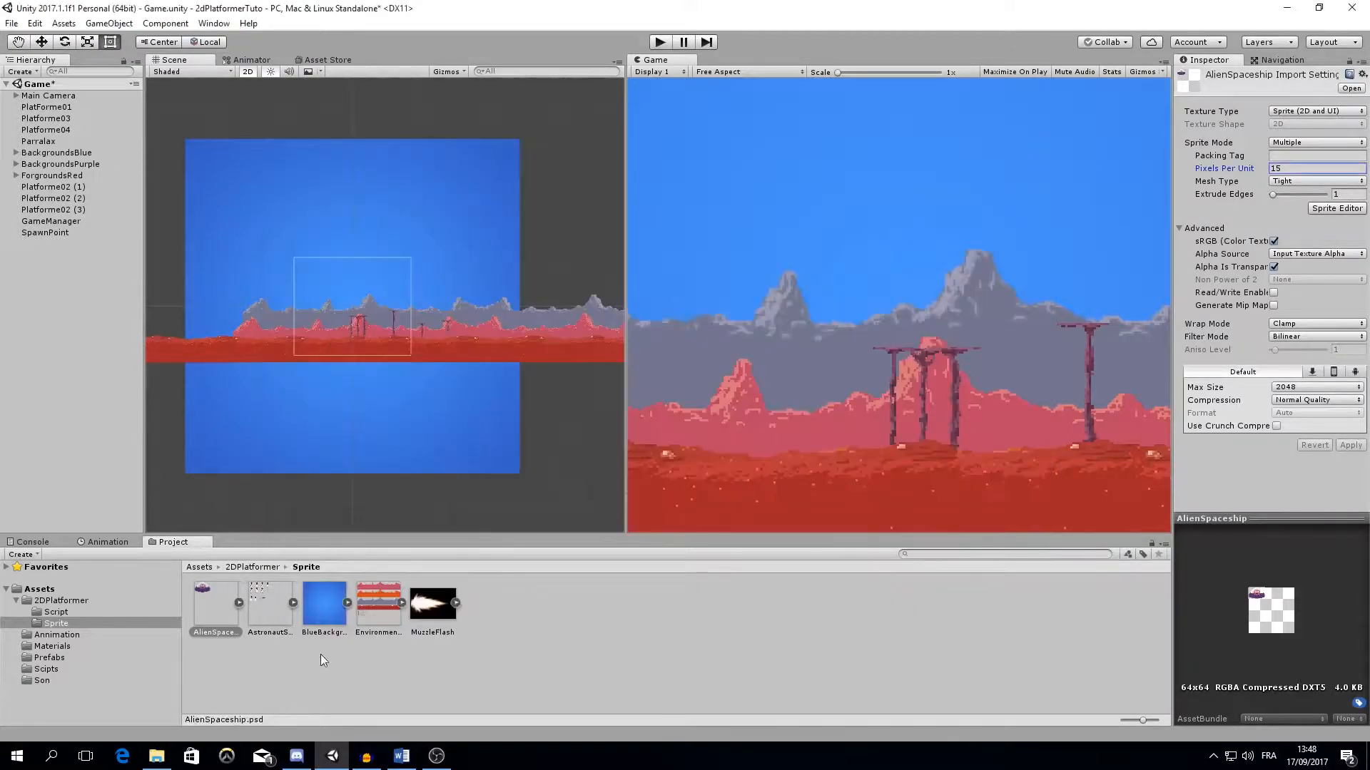
# Place the AlienSpaceship sprite in the scene's sky above the mountains and rename the object Ennemi.
pyautogui.moveTo(216, 611); pyautogui.dragTo(351, 292)
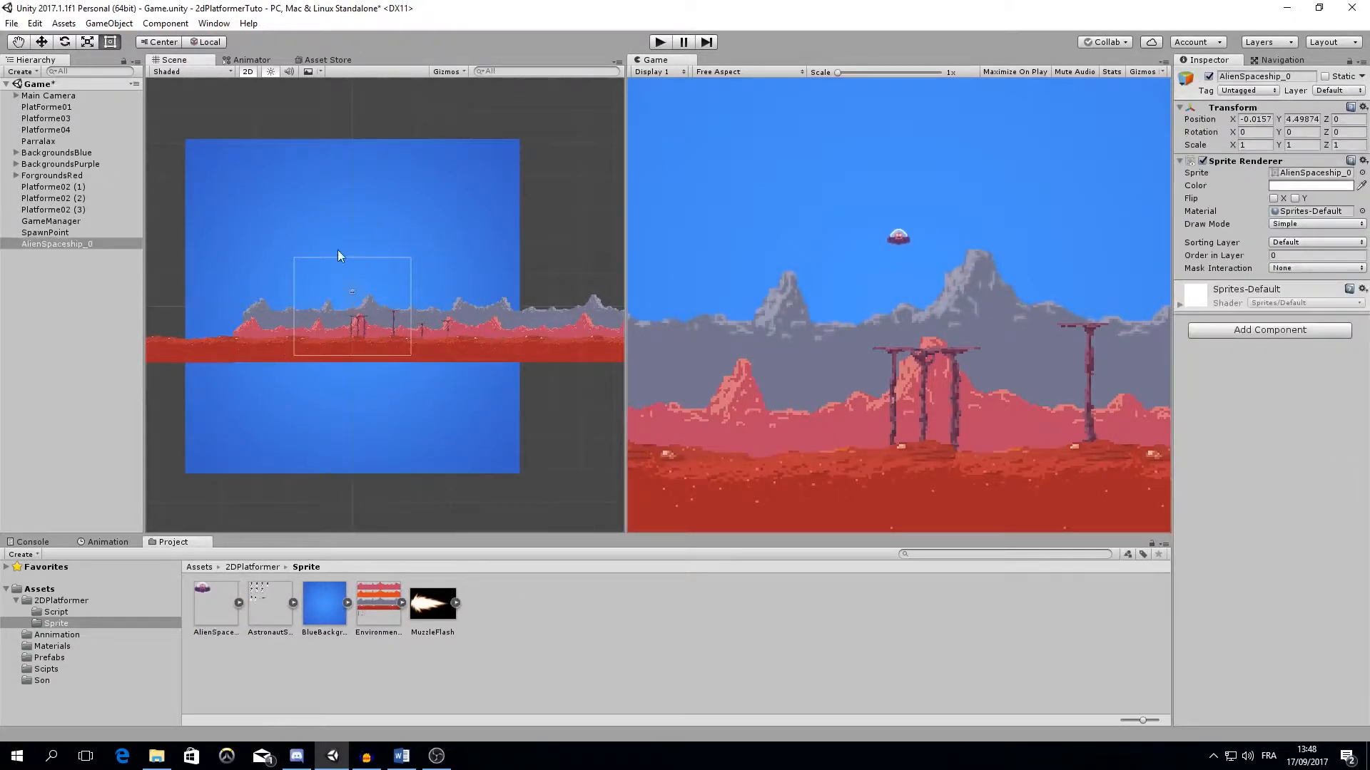
pyautogui.rightClick(61, 244)
pyautogui.click(98, 288)
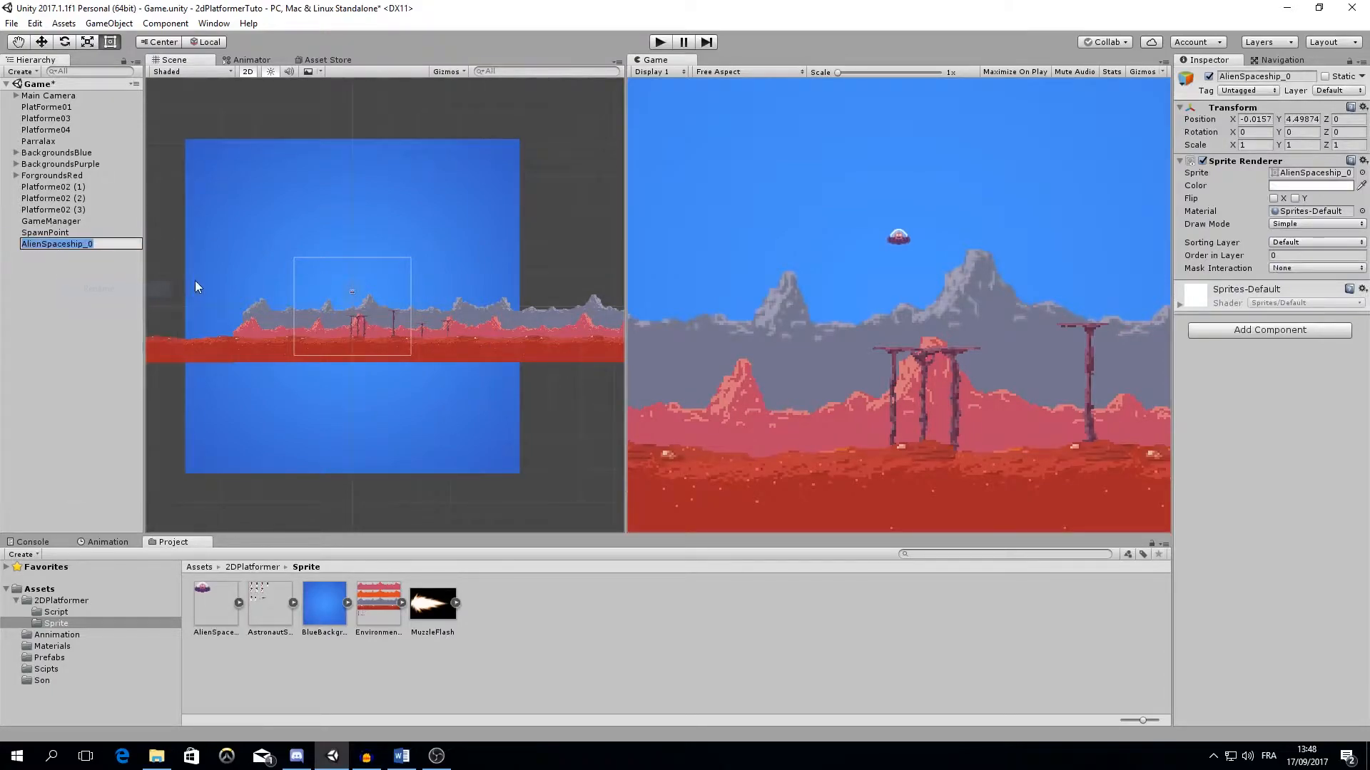
pyautogui.write('Ennemi')
pyautogui.press('Return')
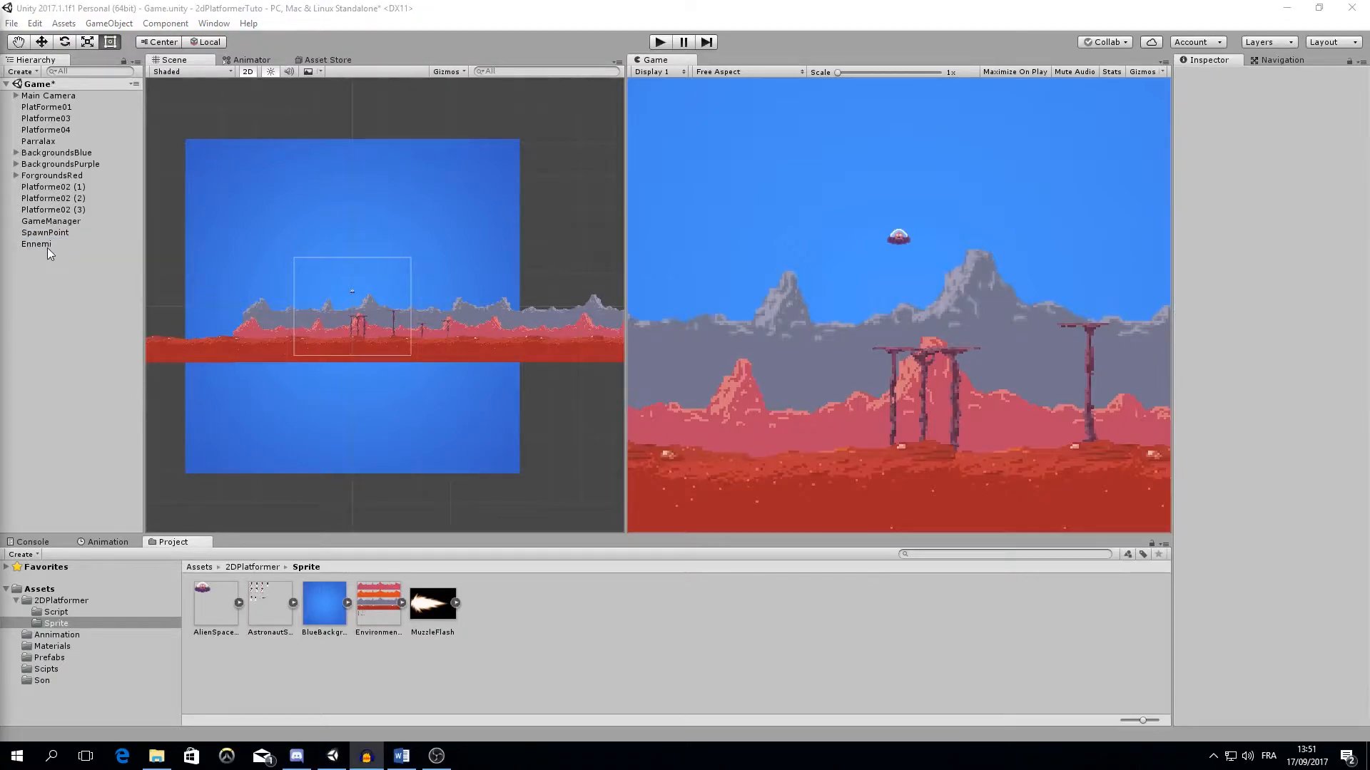
# Add a Circle Collider 2D component to the Ennemi object and check how it fits around the spaceship.
pyautogui.click(45, 245)
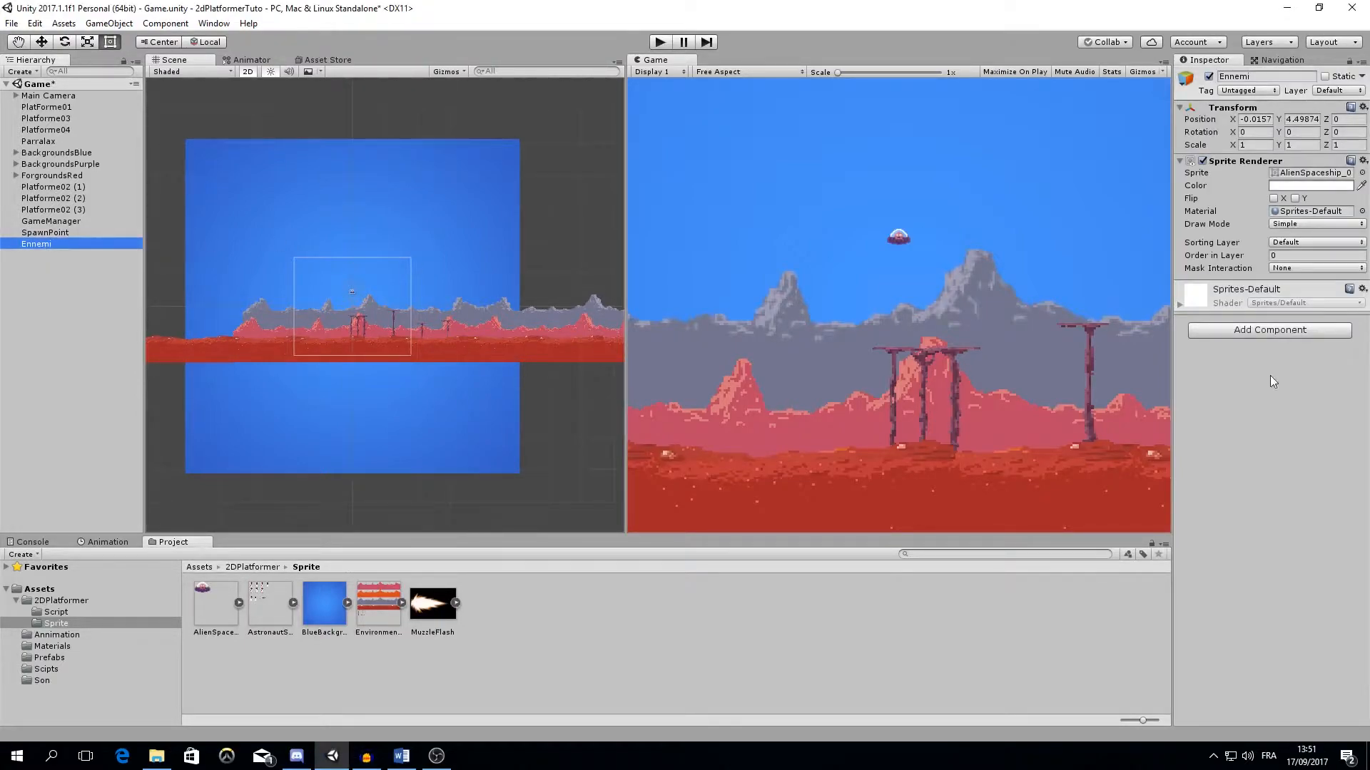
pyautogui.click(1269, 329)
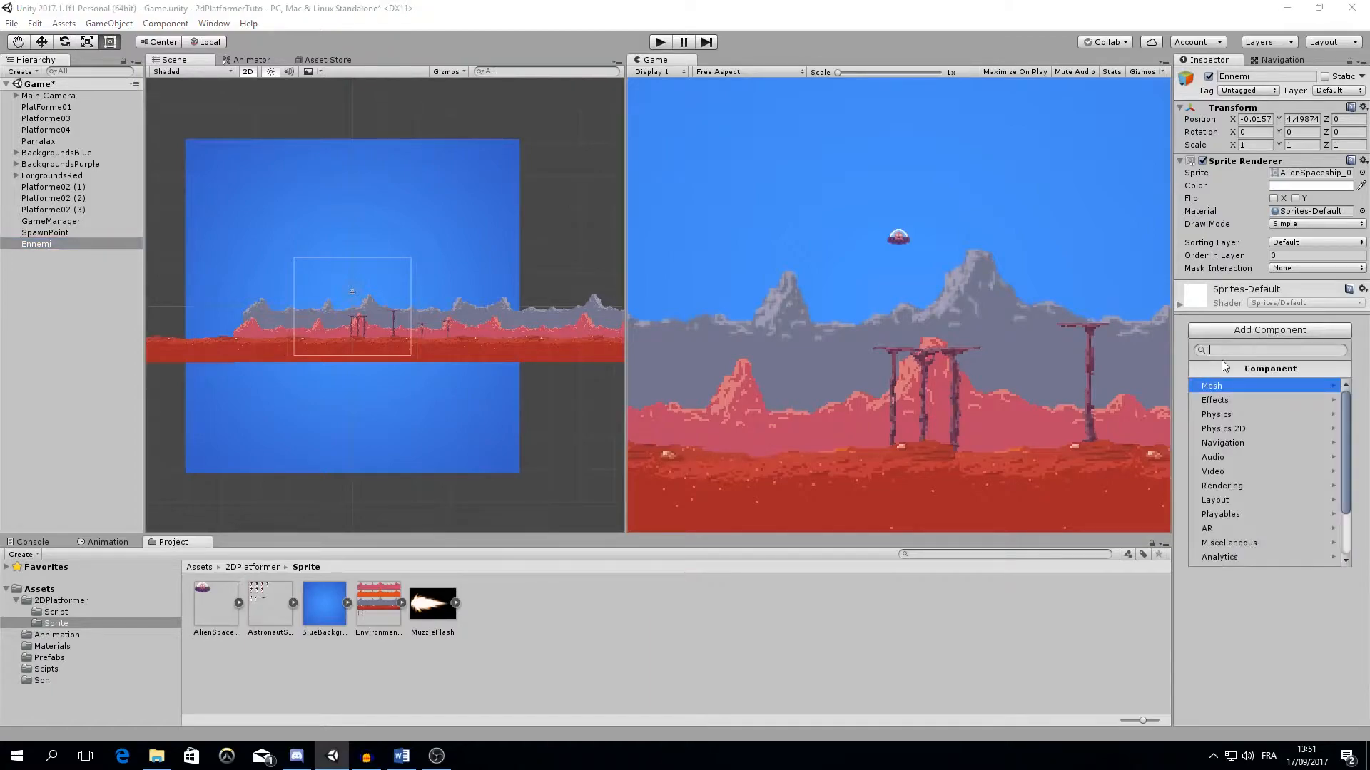
pyautogui.write('circ')
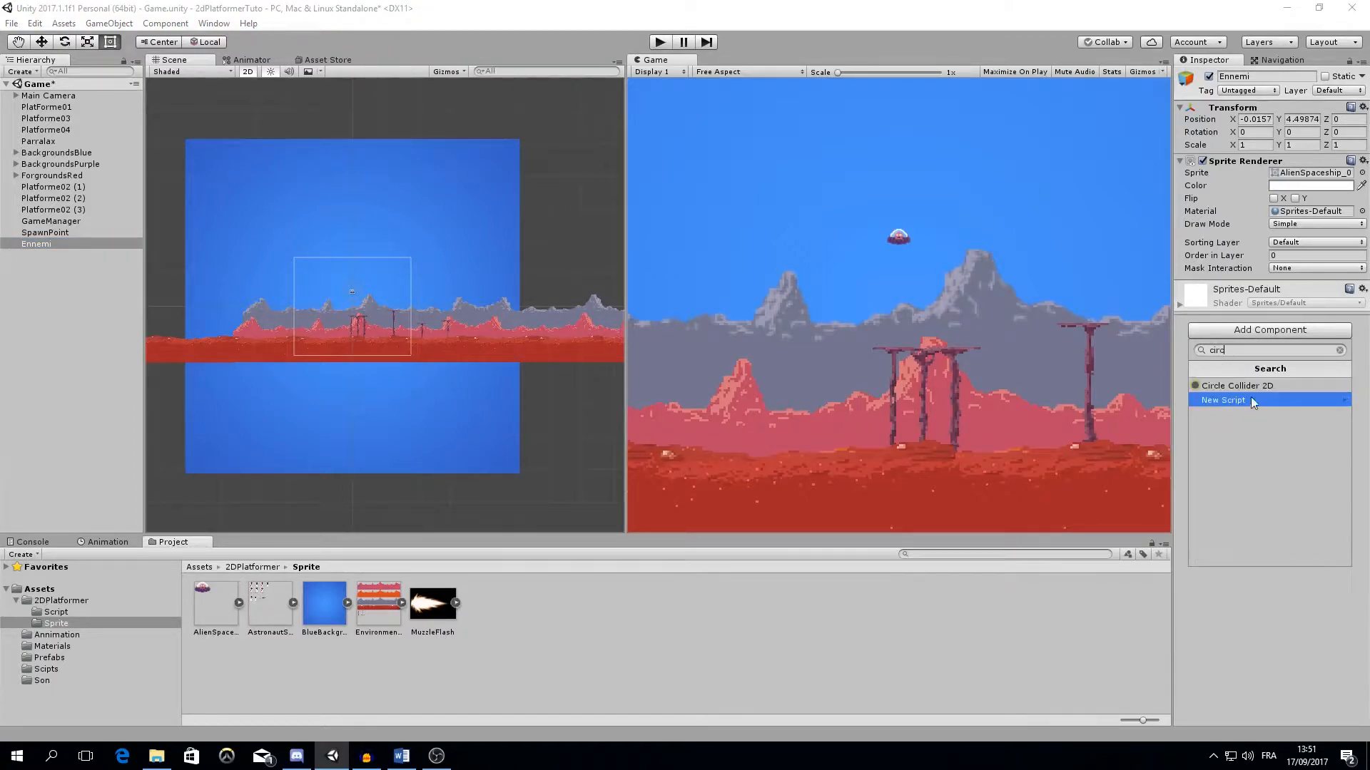
pyautogui.click(1213, 386)
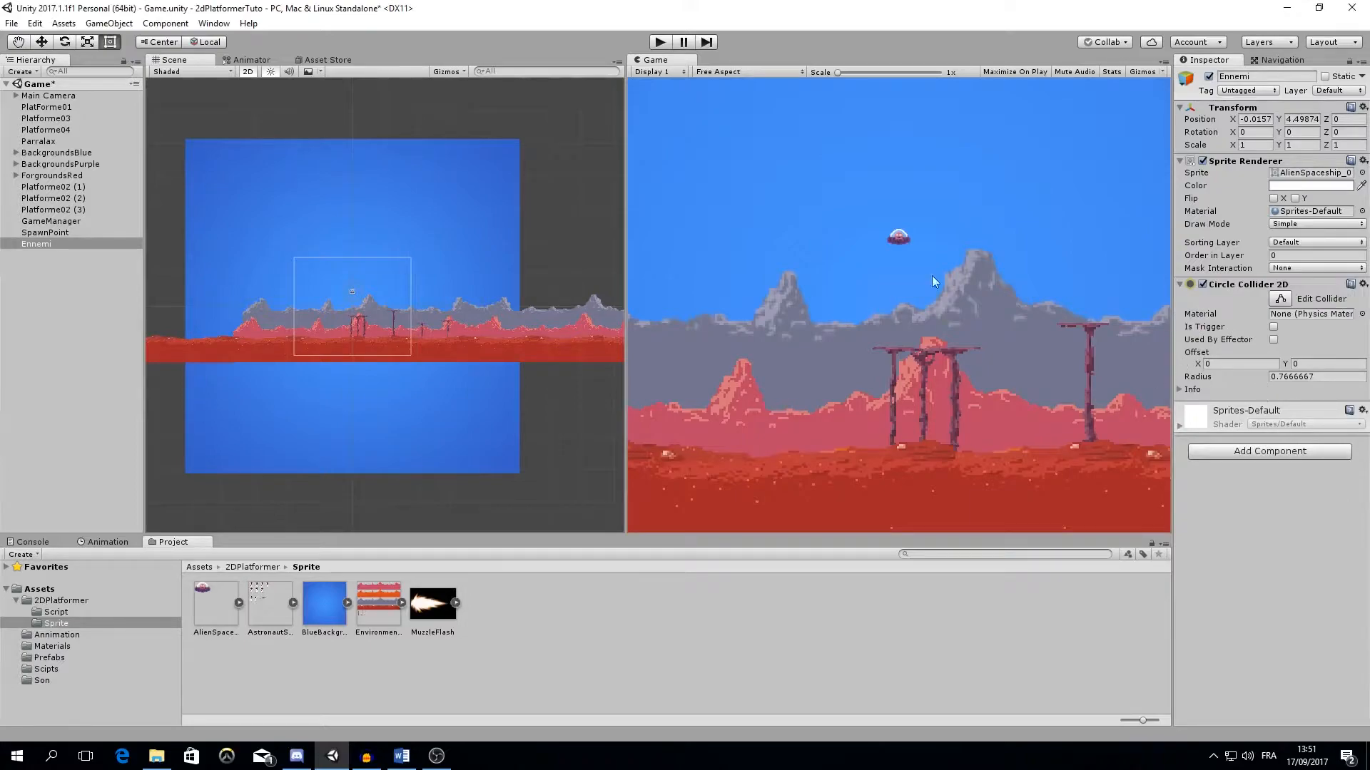
pyautogui.scroll(3, 370, 314)
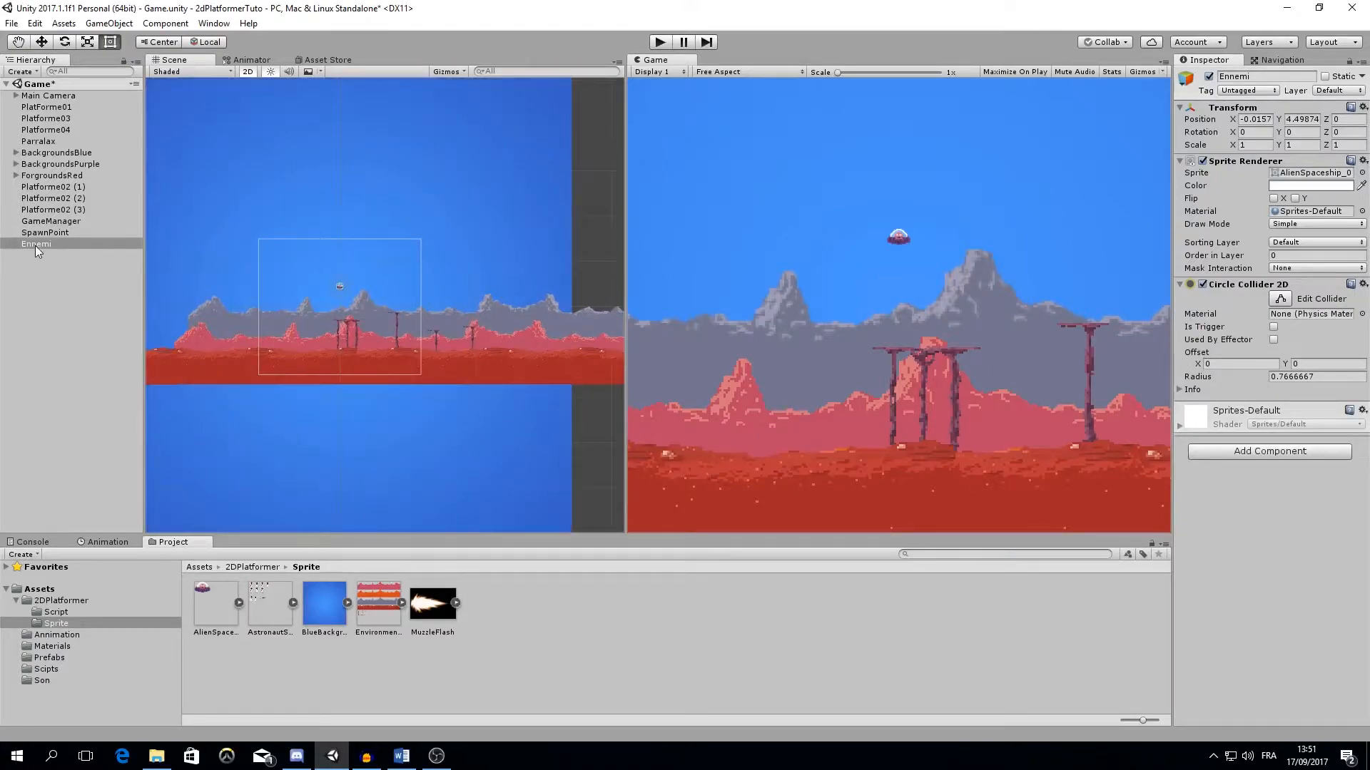
pyautogui.doubleClick(36, 245)
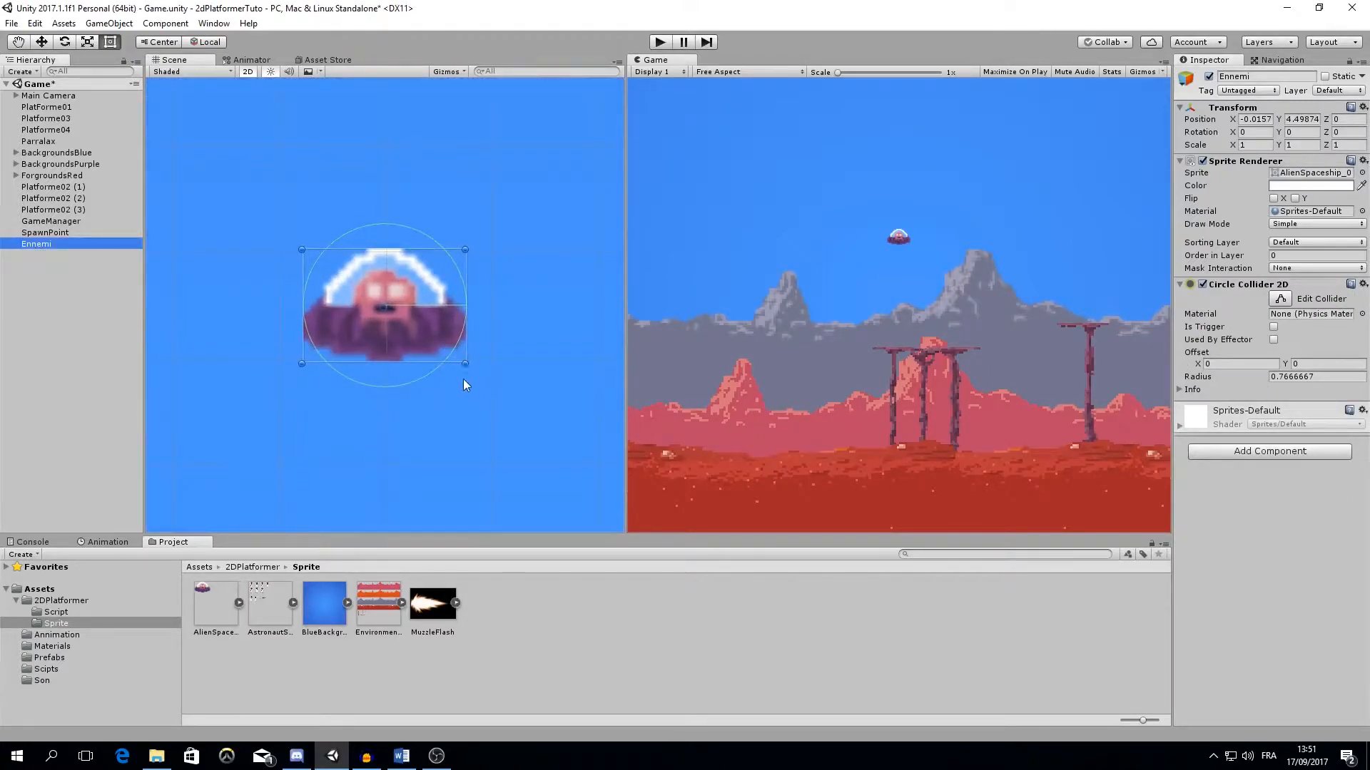
pyautogui.scroll(-1, 465, 412)
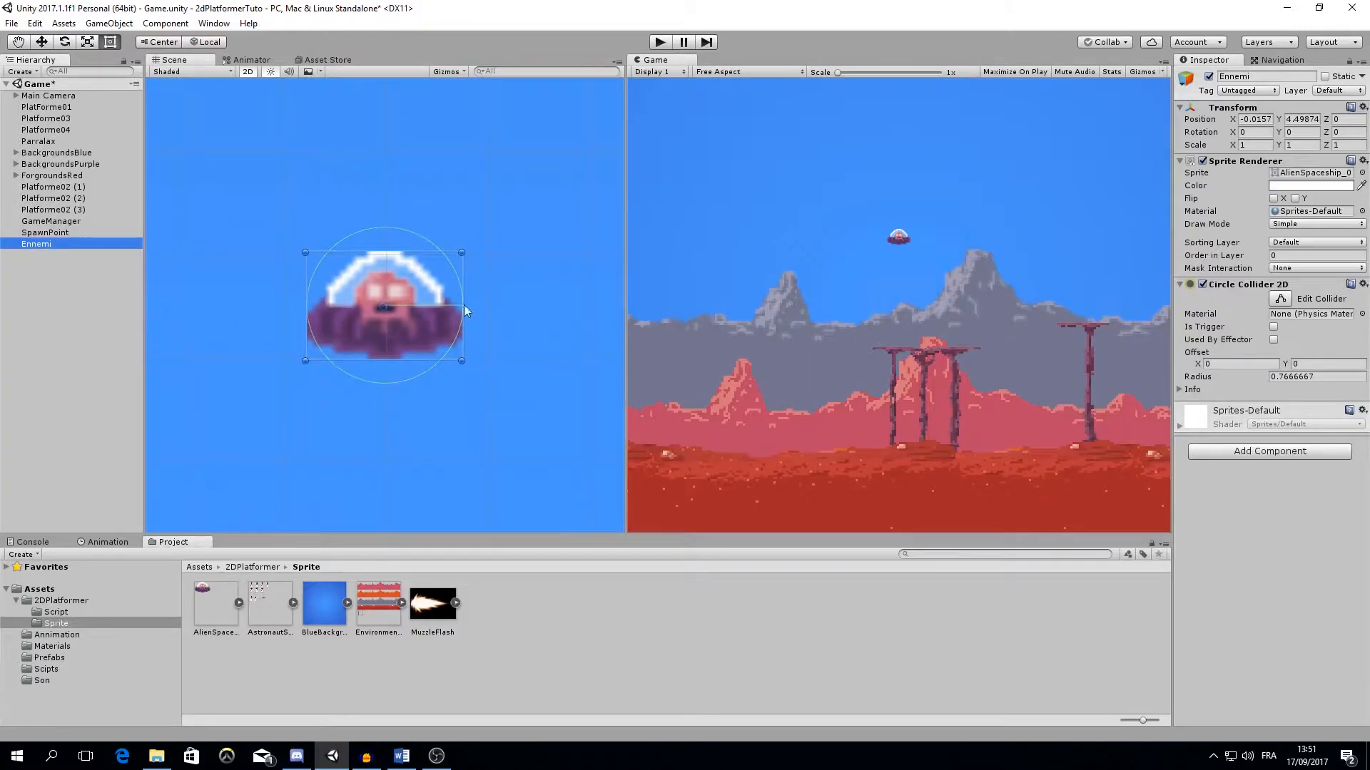
pyautogui.scroll(-3, 445, 297)
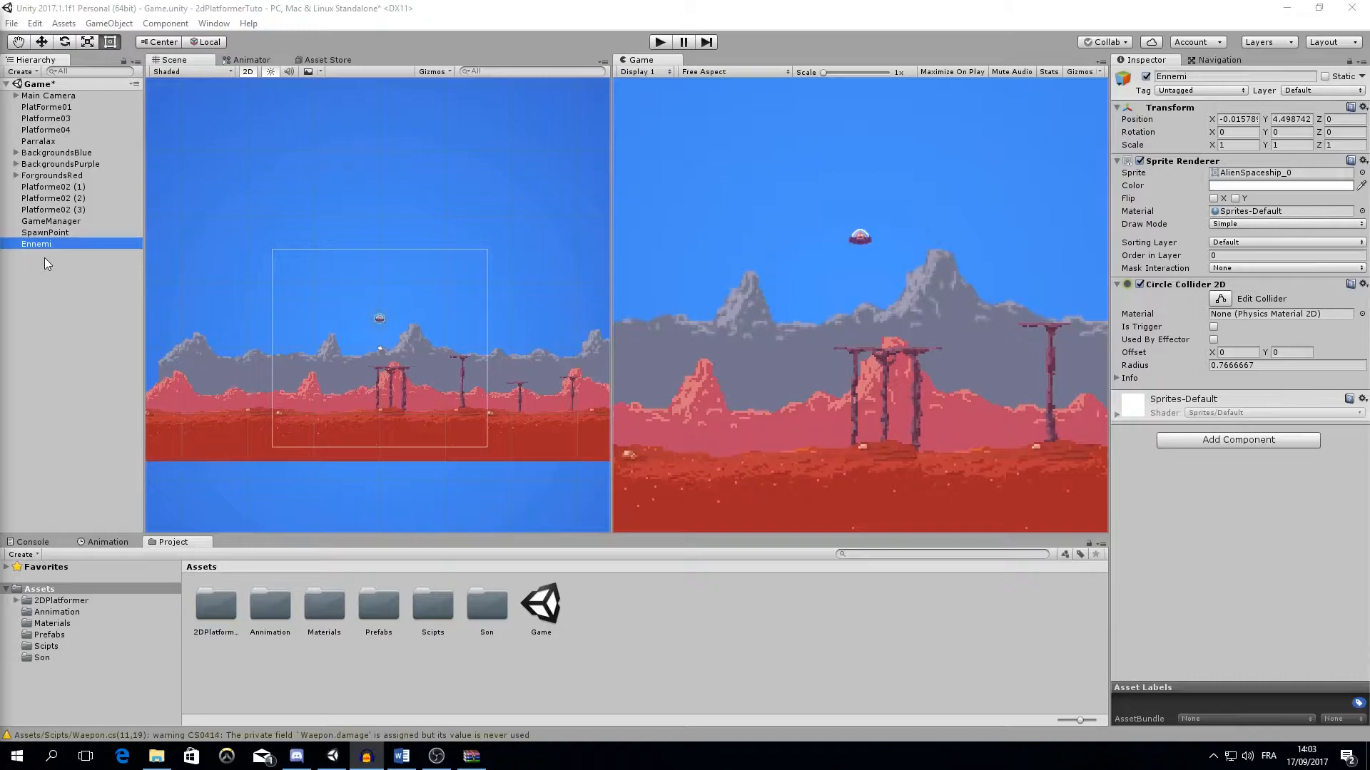
# Open Mozilla Firefox, search the web for "a* pathfinding" and open the A* Pathfinding Project site at arongranberg.com.
pyautogui.click(51, 756)
pyautogui.write('fire')
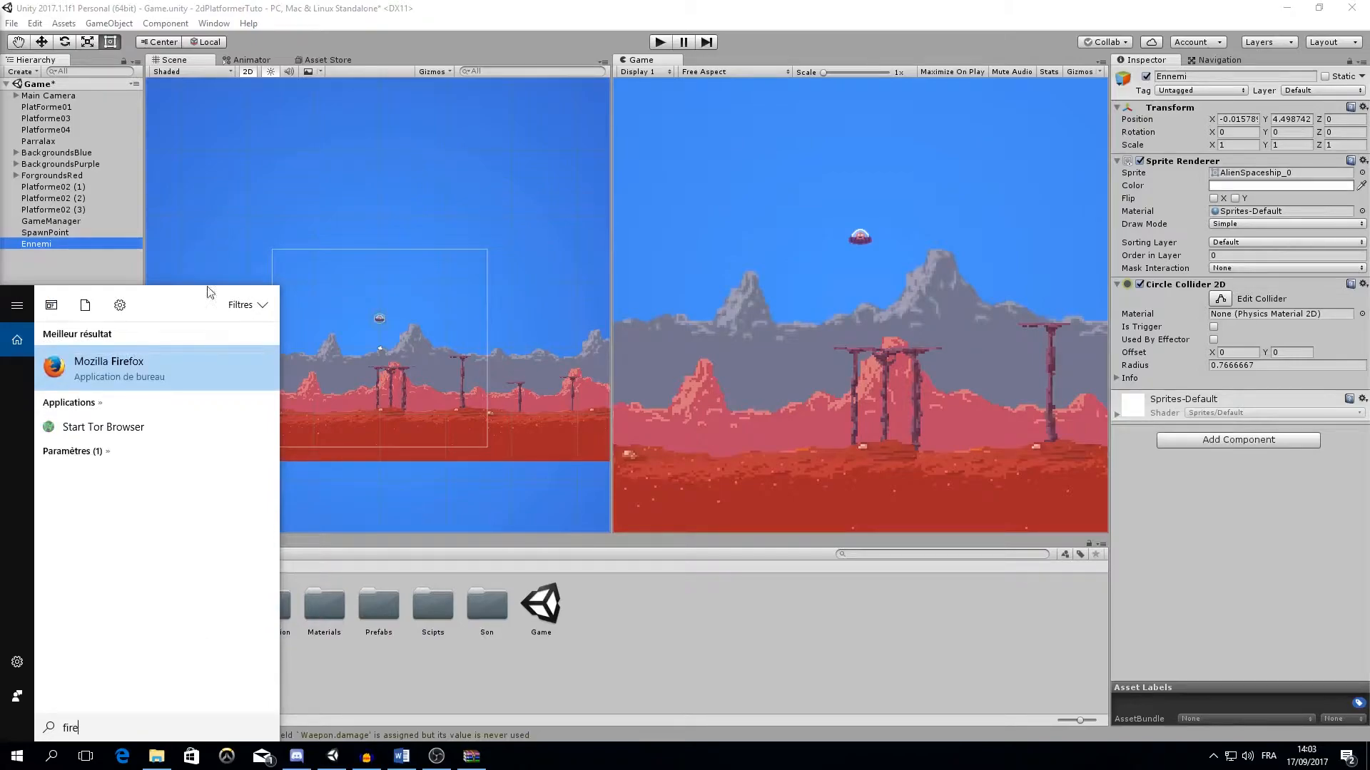
pyautogui.click(255, 390)
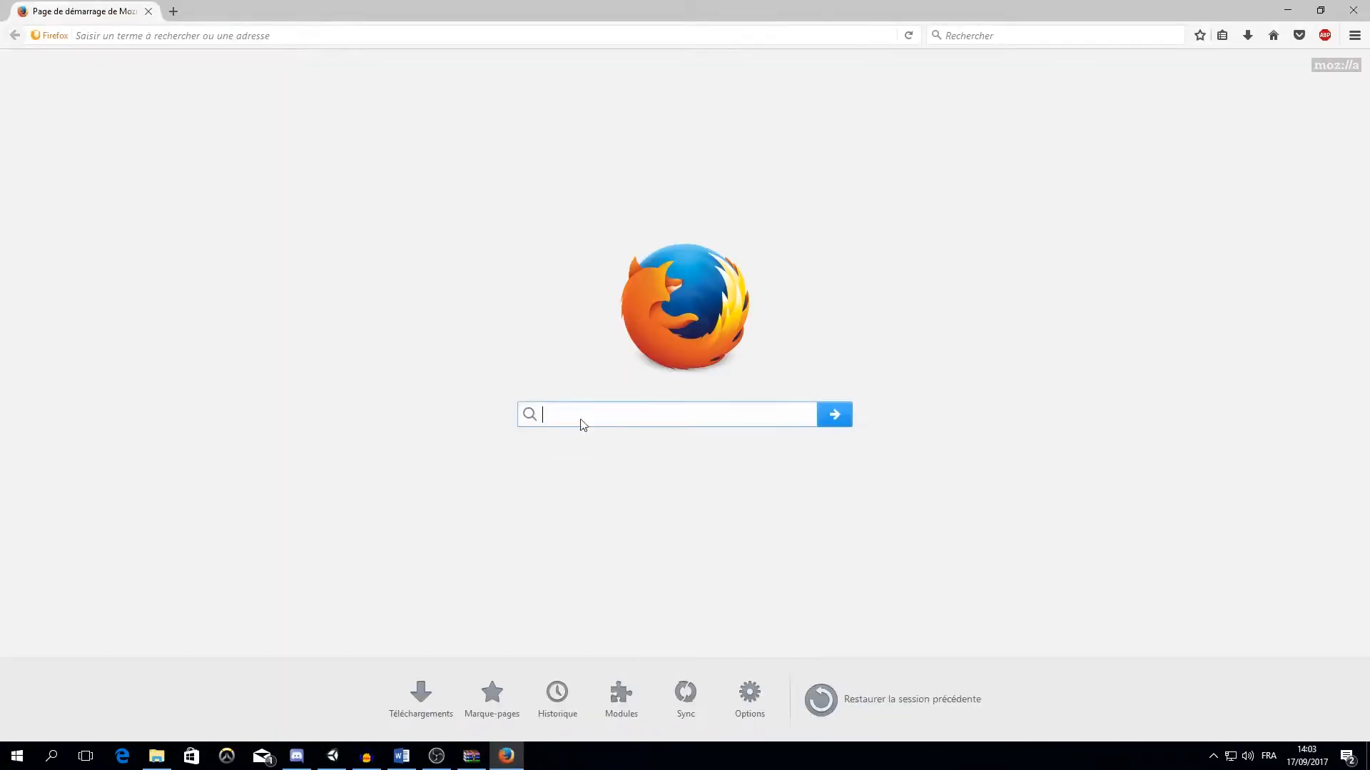
pyautogui.write('a* pathfinding')
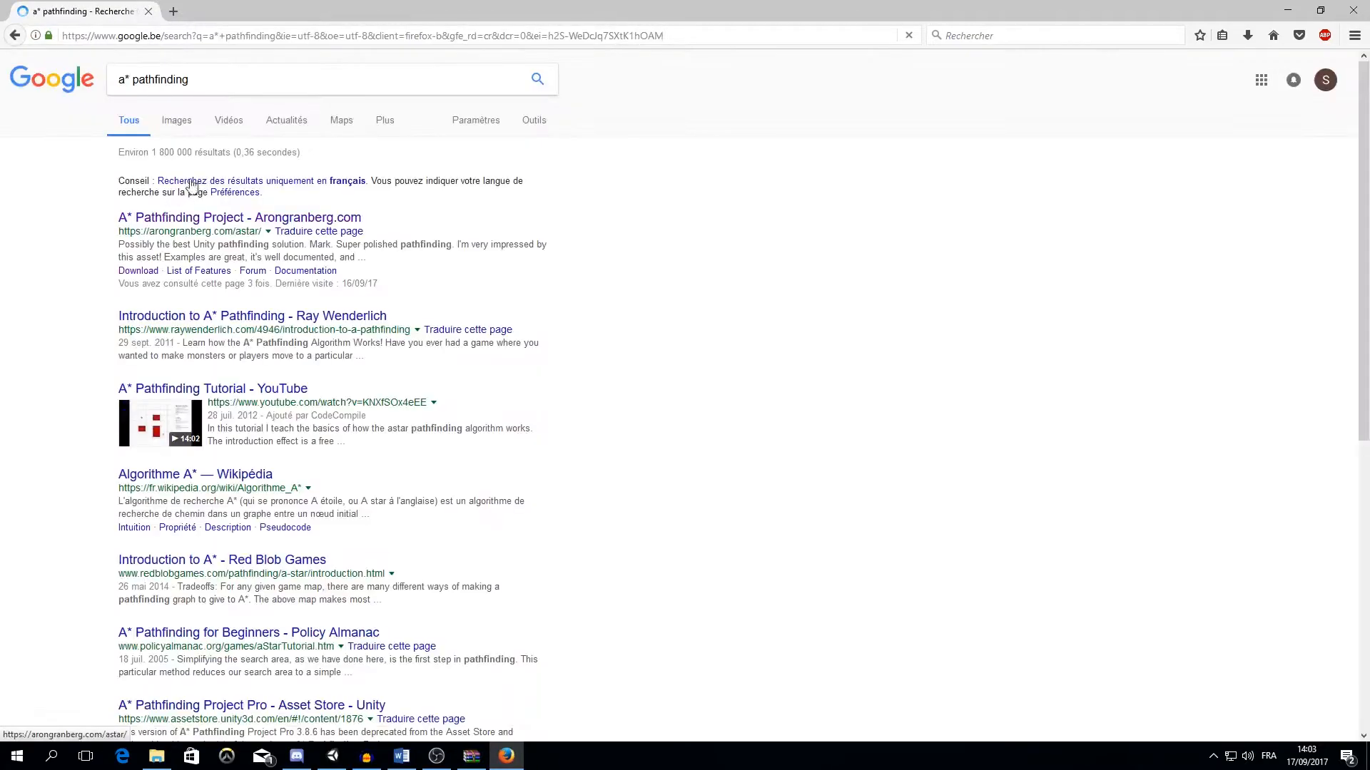
pyautogui.click(350, 236)
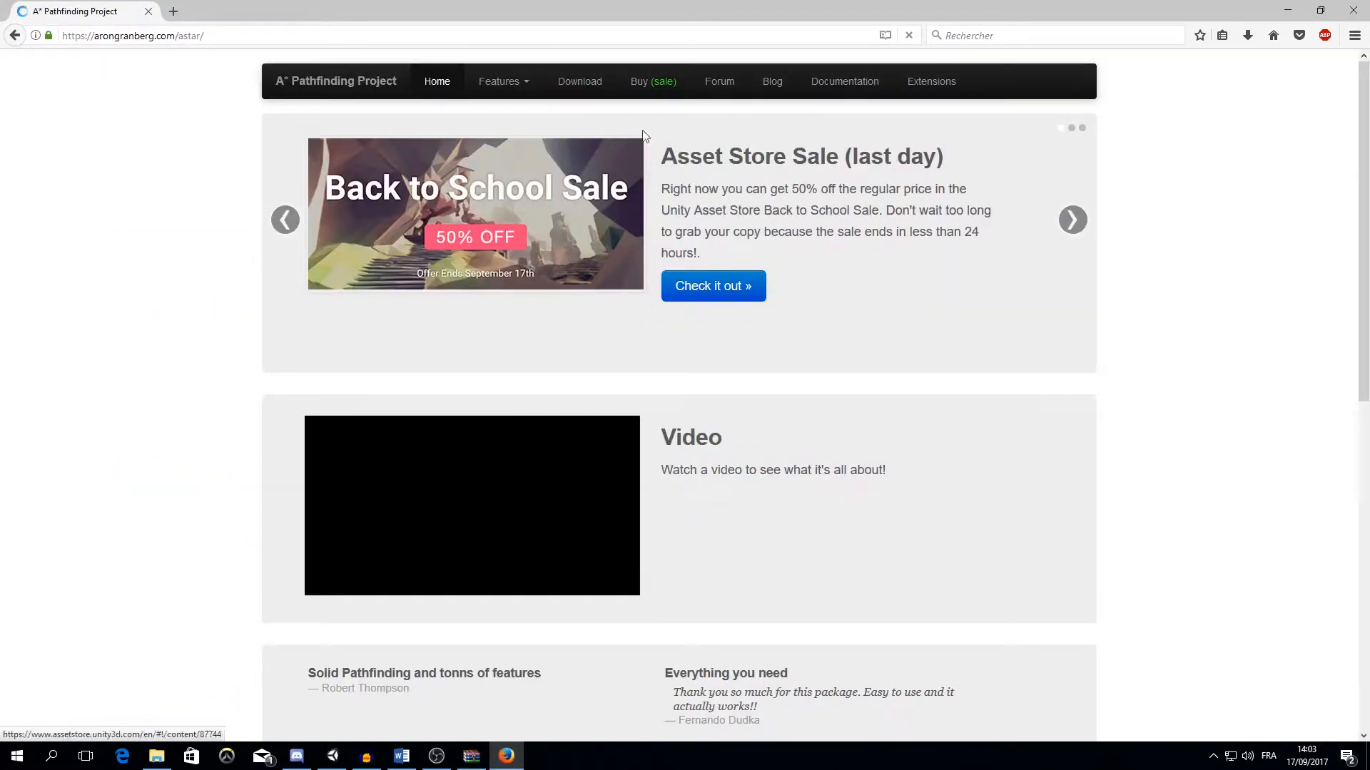
# Download the free version 4.0.11 of the A* Pathfinding Project from the site's download page.
pyautogui.click(581, 83)
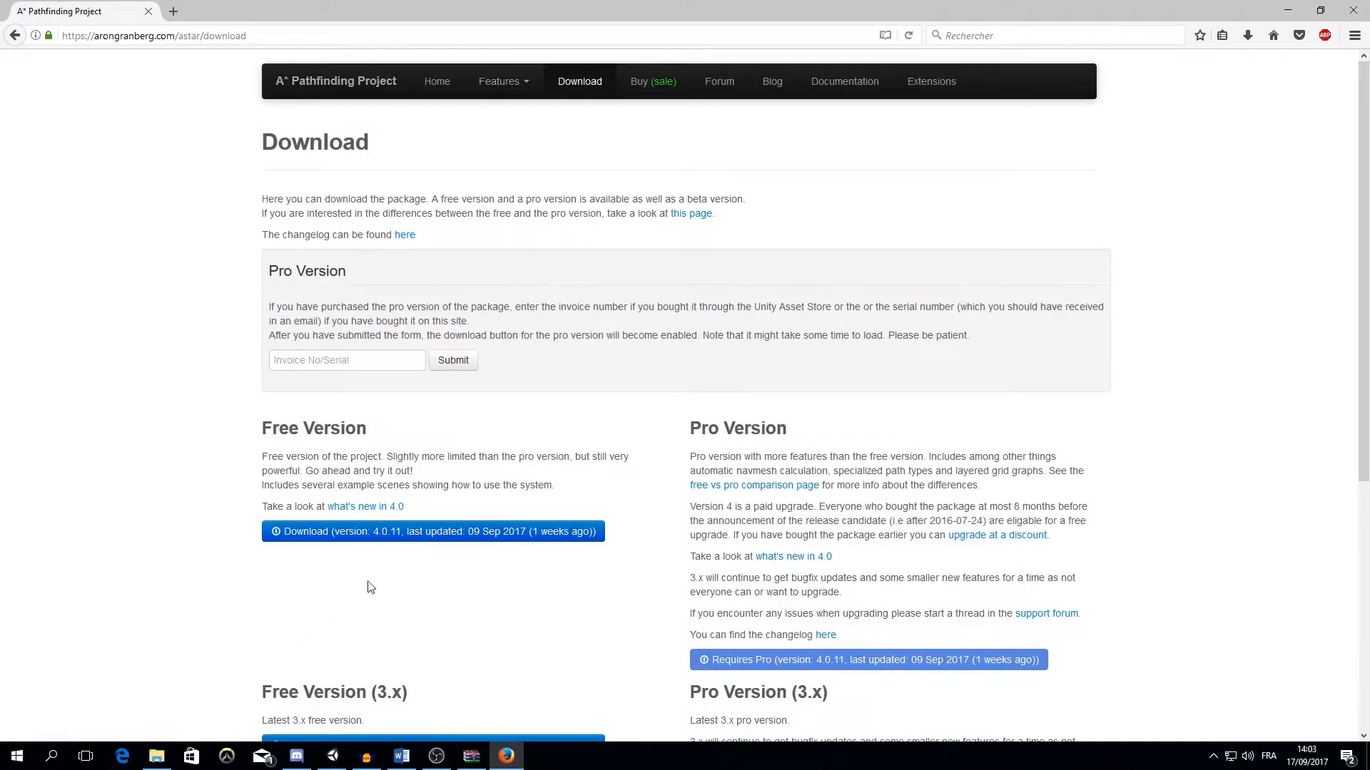
pyautogui.scroll(-1, 319, 536)
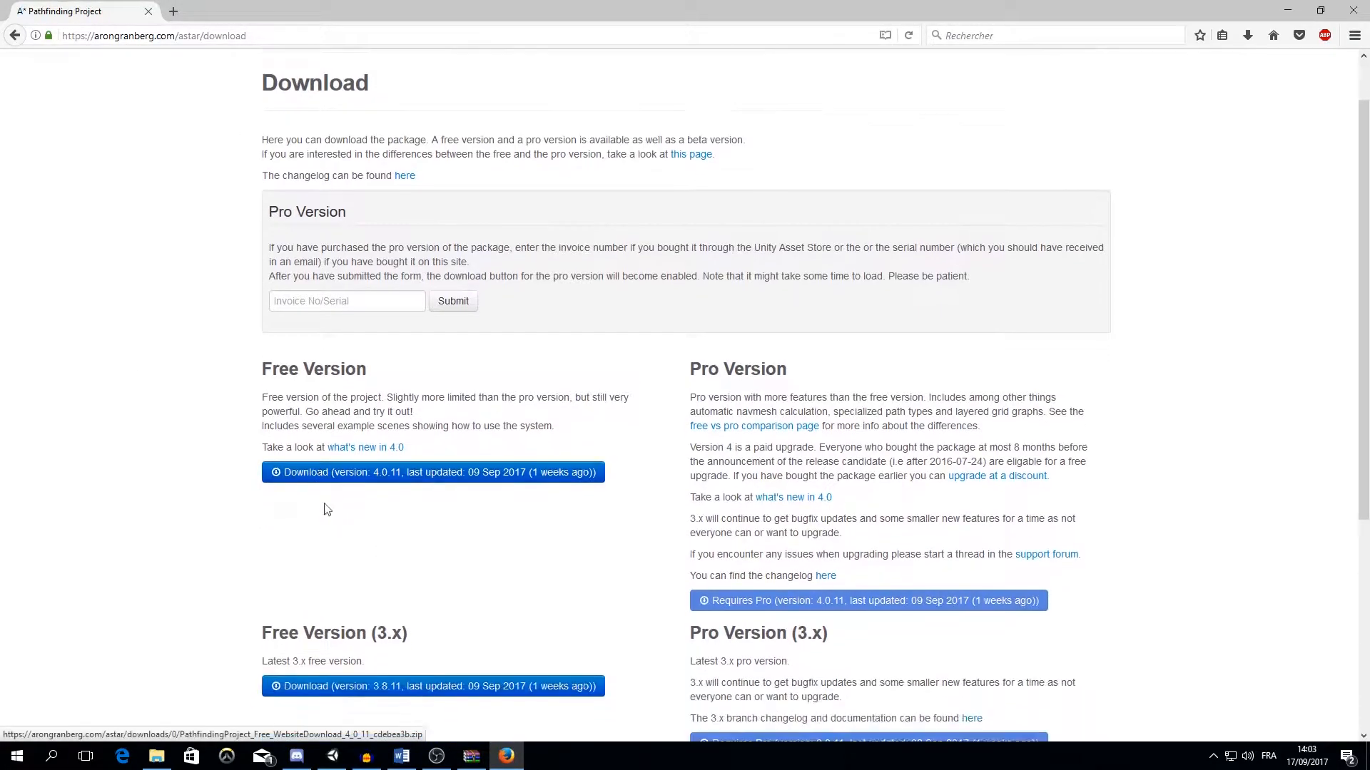
pyautogui.click(351, 450)
pyautogui.click(483, 449)
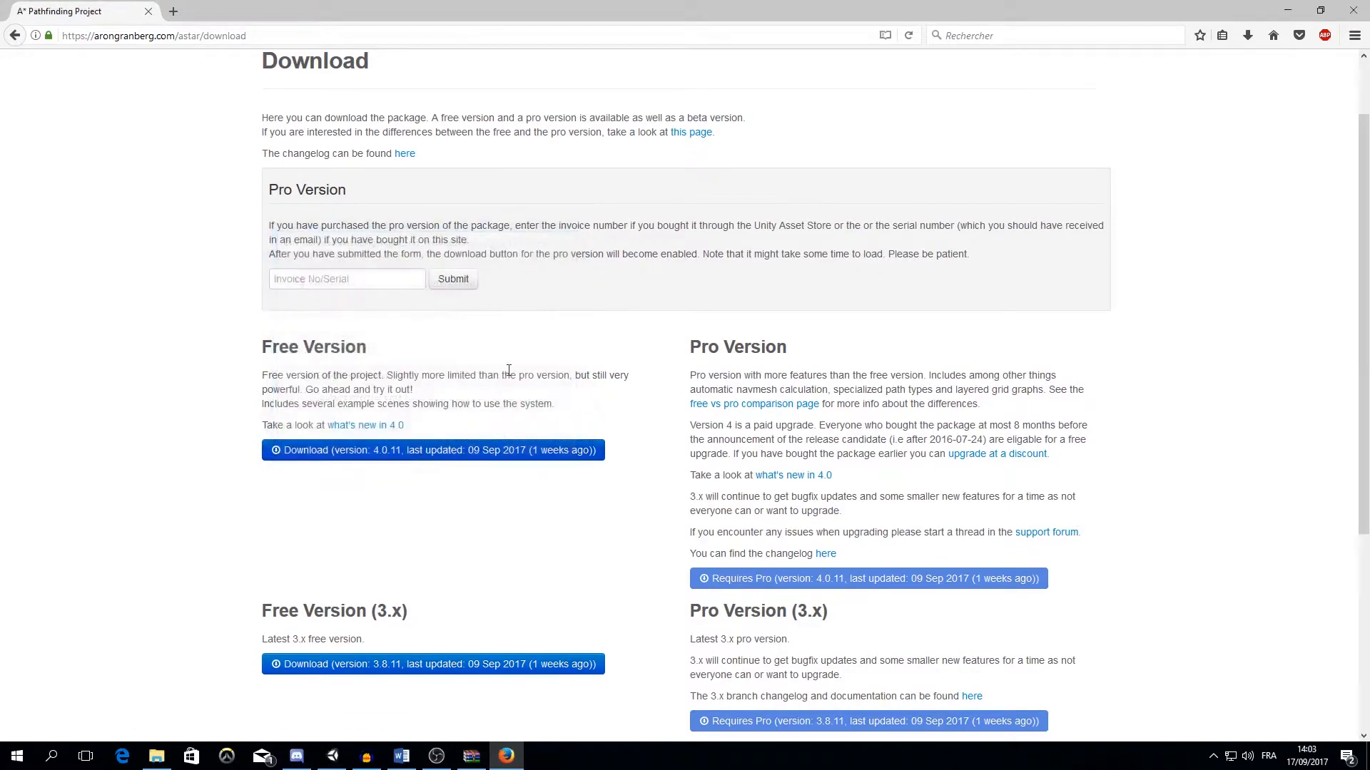
# Open the downloaded zip archive and launch PathfindingProject_Free_WebsiteDownload.unitypackage from its folder.
pyautogui.click(1246, 35)
pyautogui.click(876, 352)
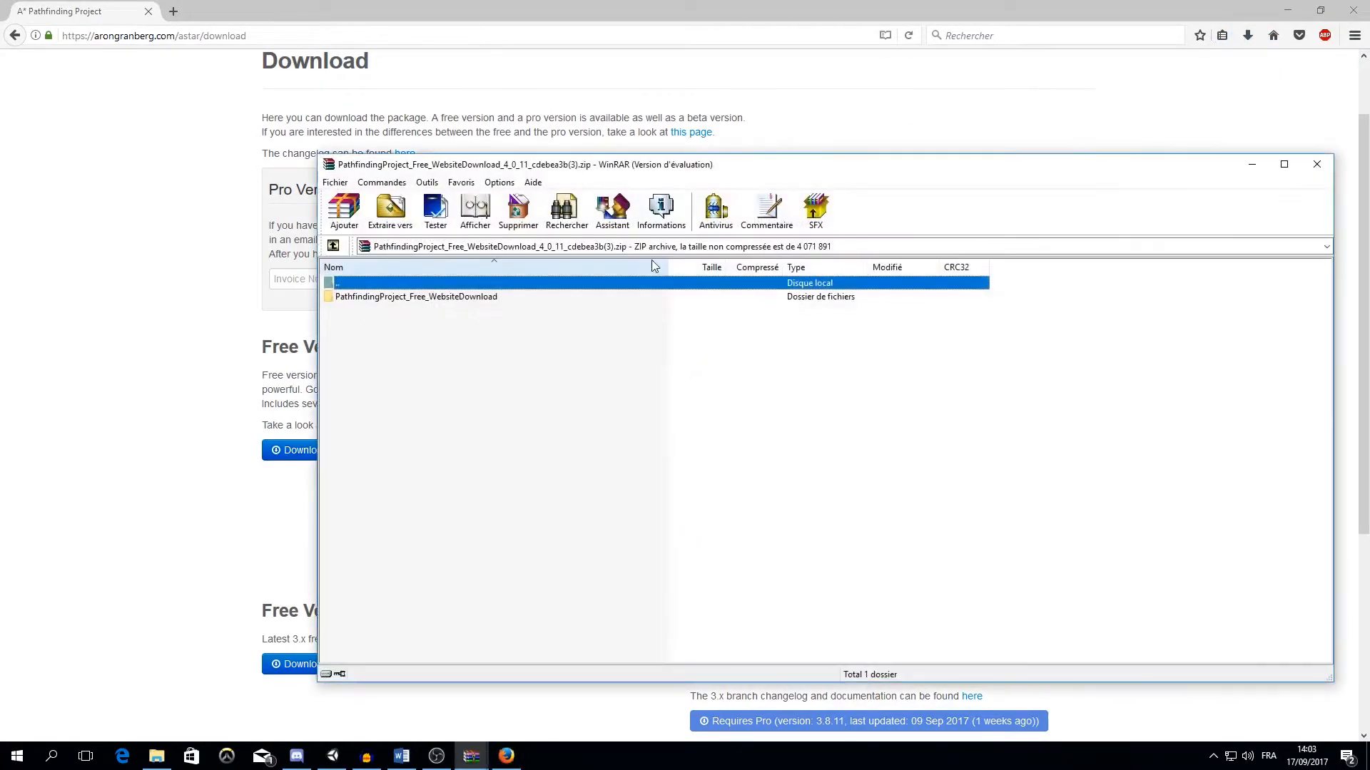
pyautogui.click(884, 430)
pyautogui.doubleClick(385, 296)
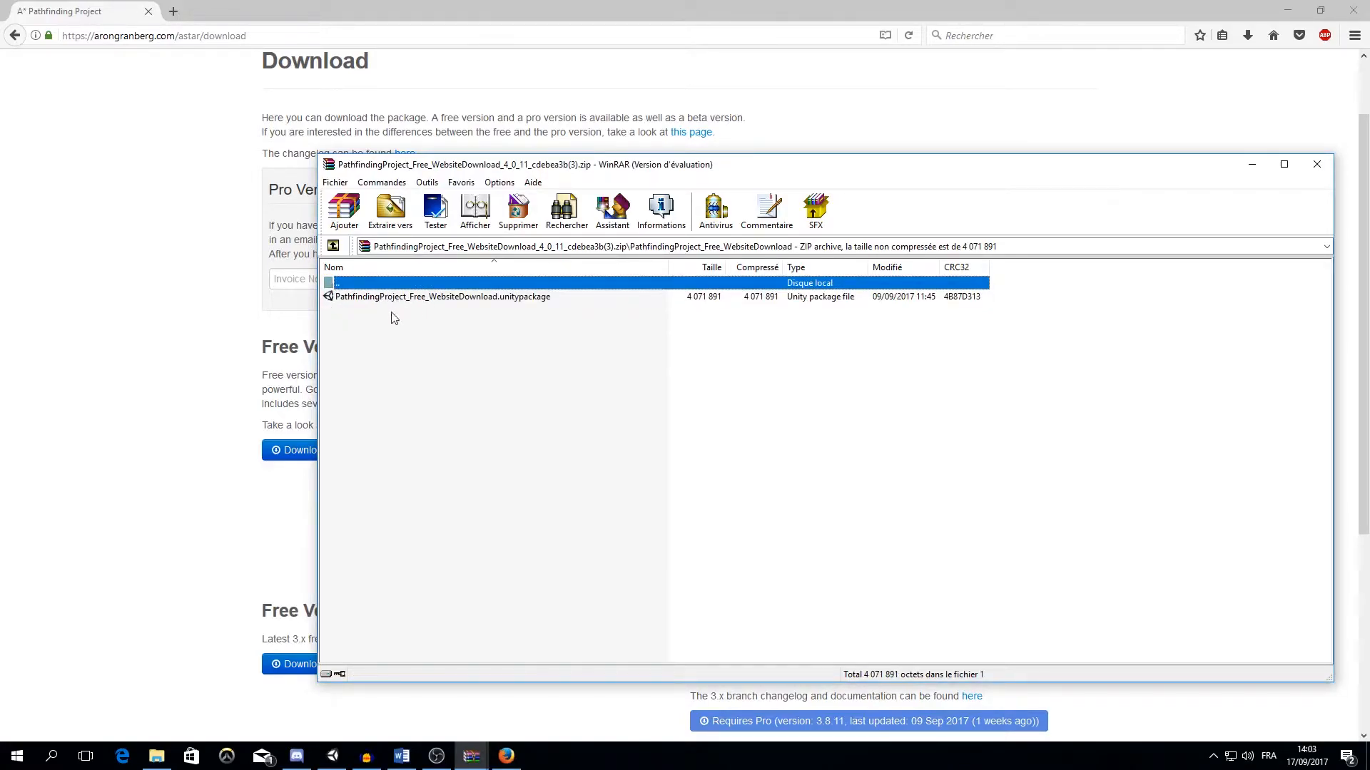
pyautogui.doubleClick(413, 299)
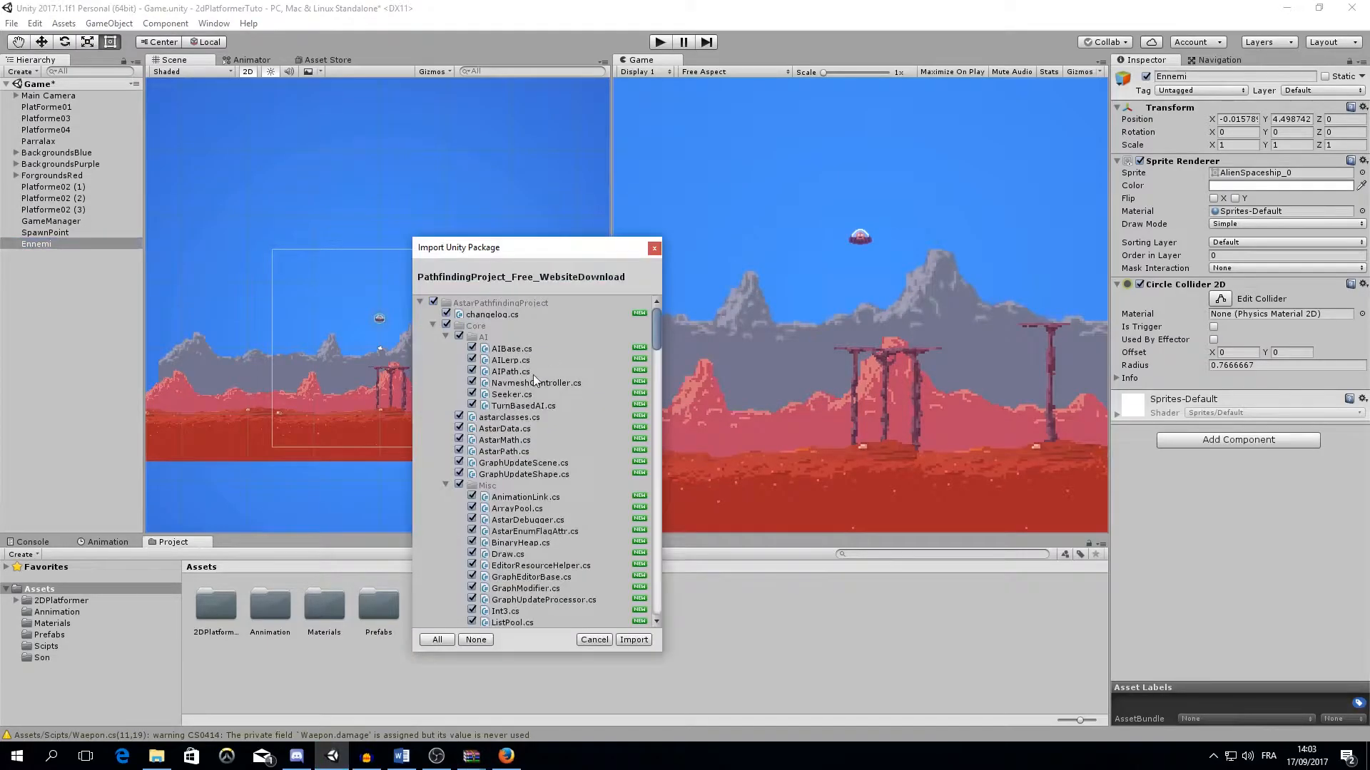
# Review the files of the PathfindingProject_Free_WebsiteDownload package and import all of them into the Unity project.
pyautogui.scroll(-5, 533, 374)
pyautogui.moveTo(657, 346); pyautogui.dragTo(645, 615)
pyautogui.click(633, 640)
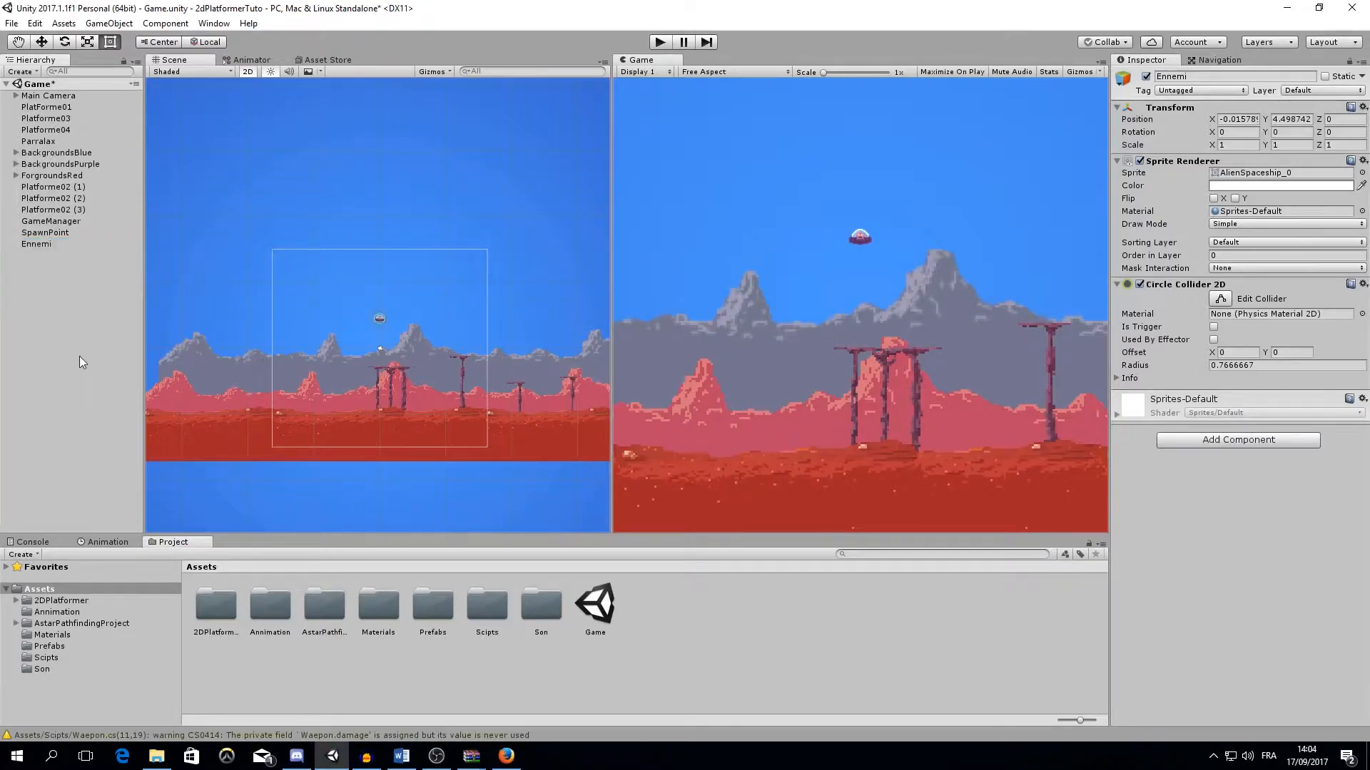
# Create an empty game object in the scene and rename it A*.
pyautogui.click(62, 291)
pyautogui.rightClick(54, 264)
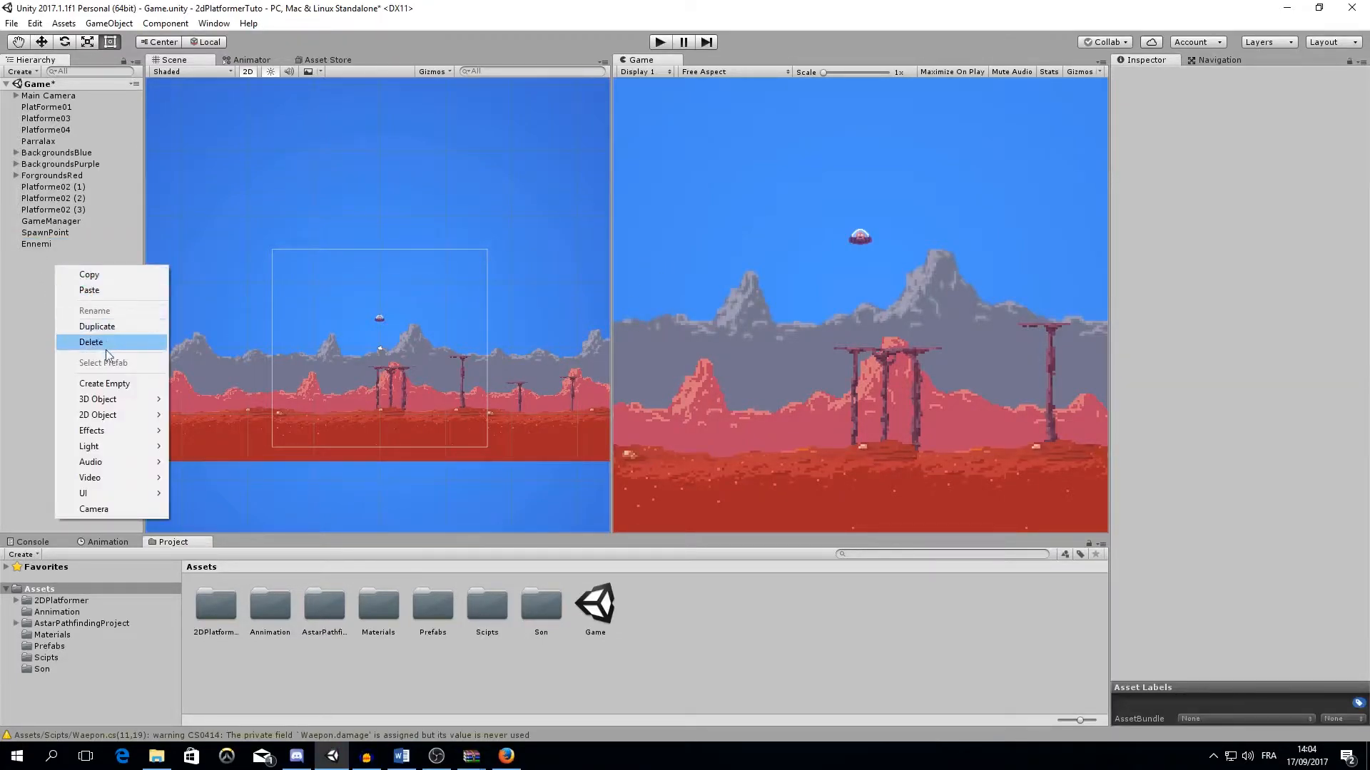
pyautogui.click(102, 383)
pyautogui.rightClick(53, 257)
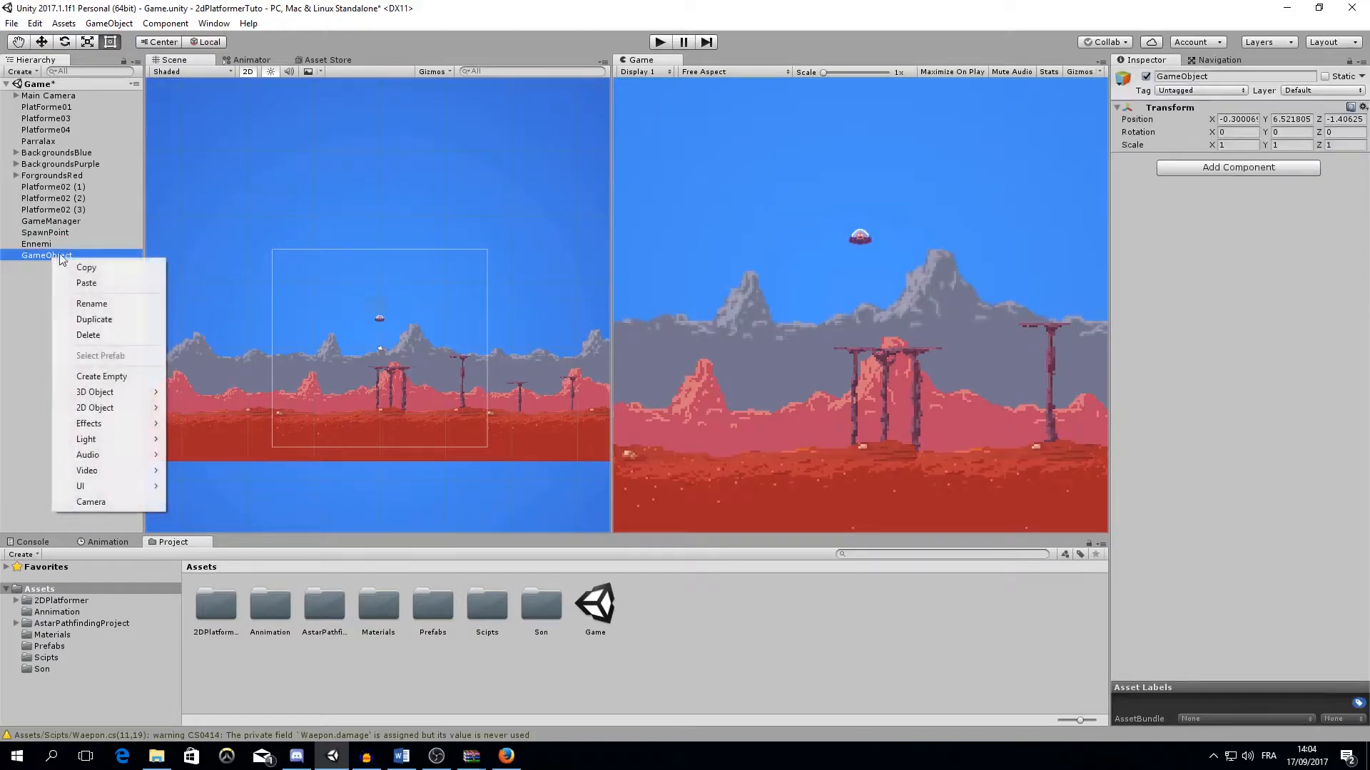
pyautogui.click(92, 304)
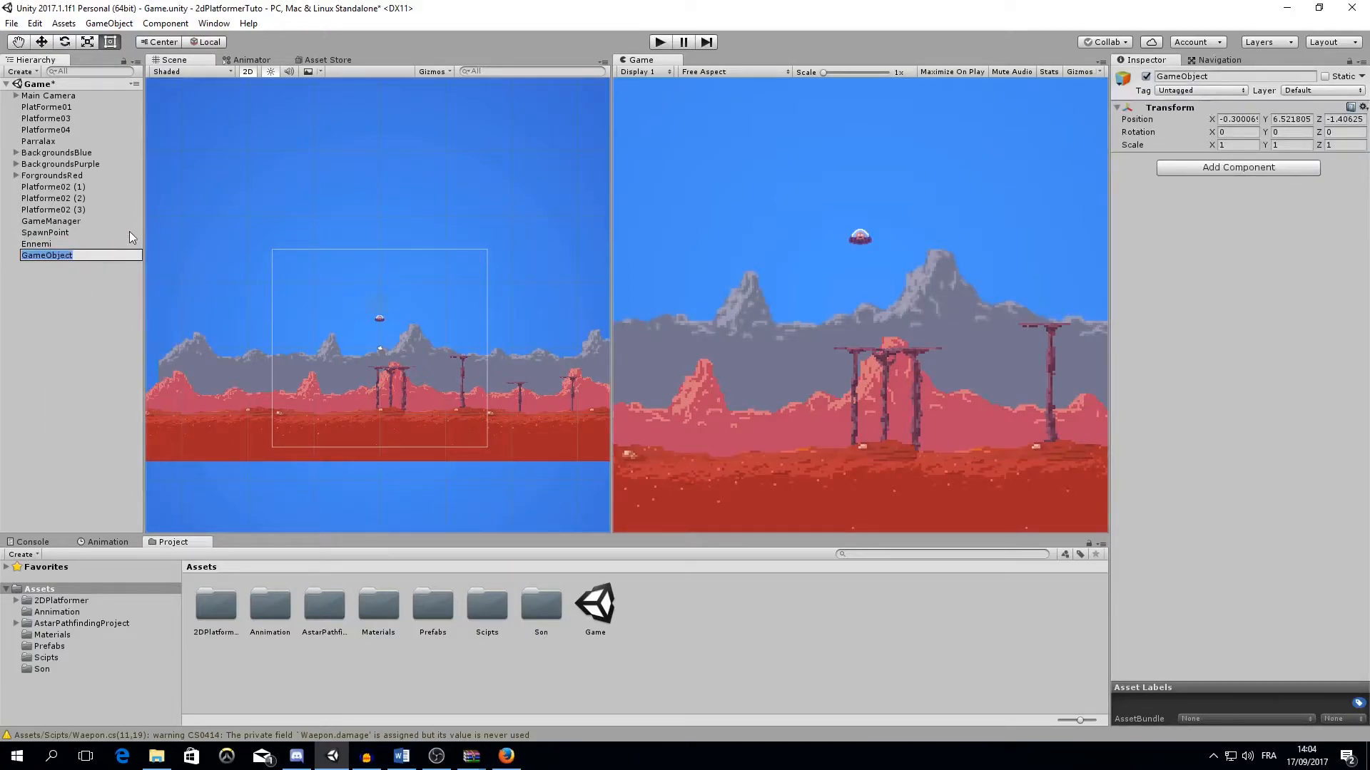
pyautogui.write('A*')
pyautogui.press('Return')
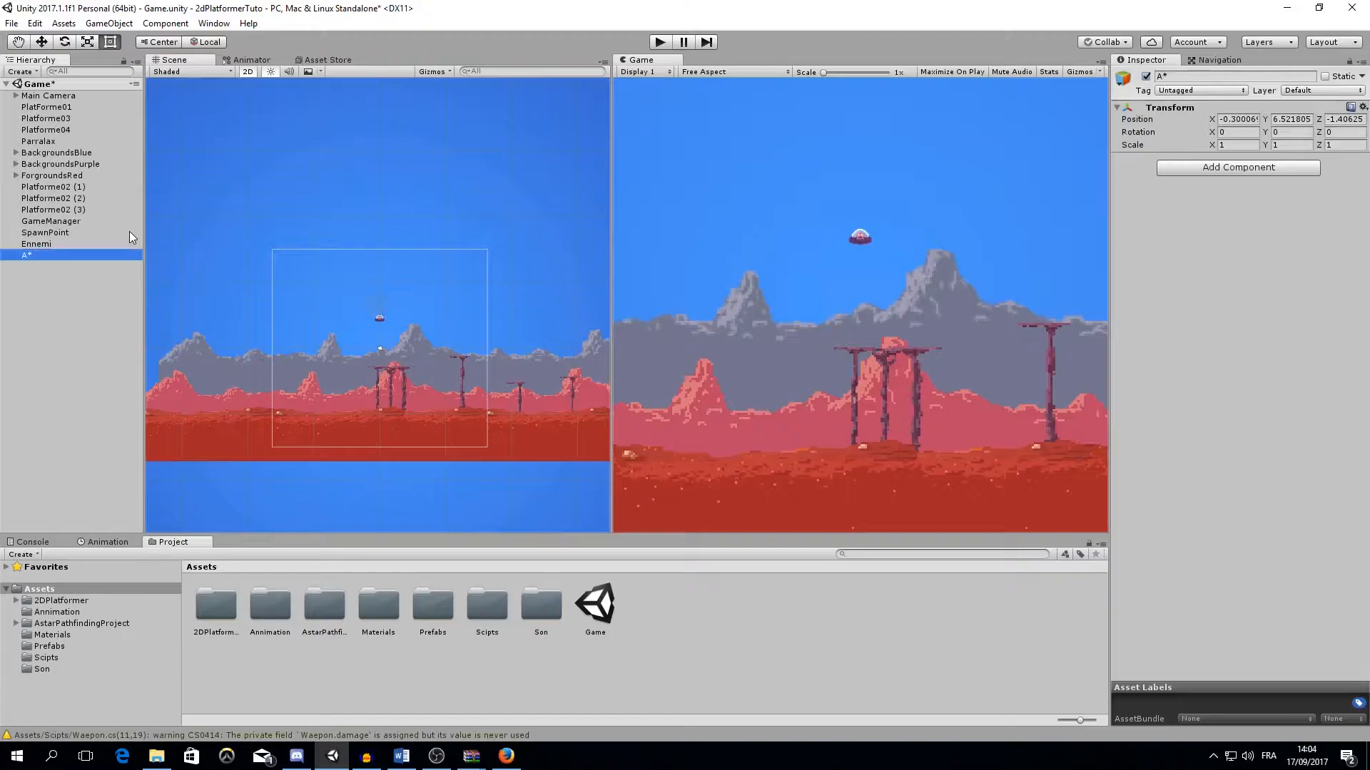
# Add the Pathfinding package's Pathfinder component (Astar Path script) to the A* object and add a Grid Graph to it.
pyautogui.click(1235, 171)
pyautogui.click(1205, 394)
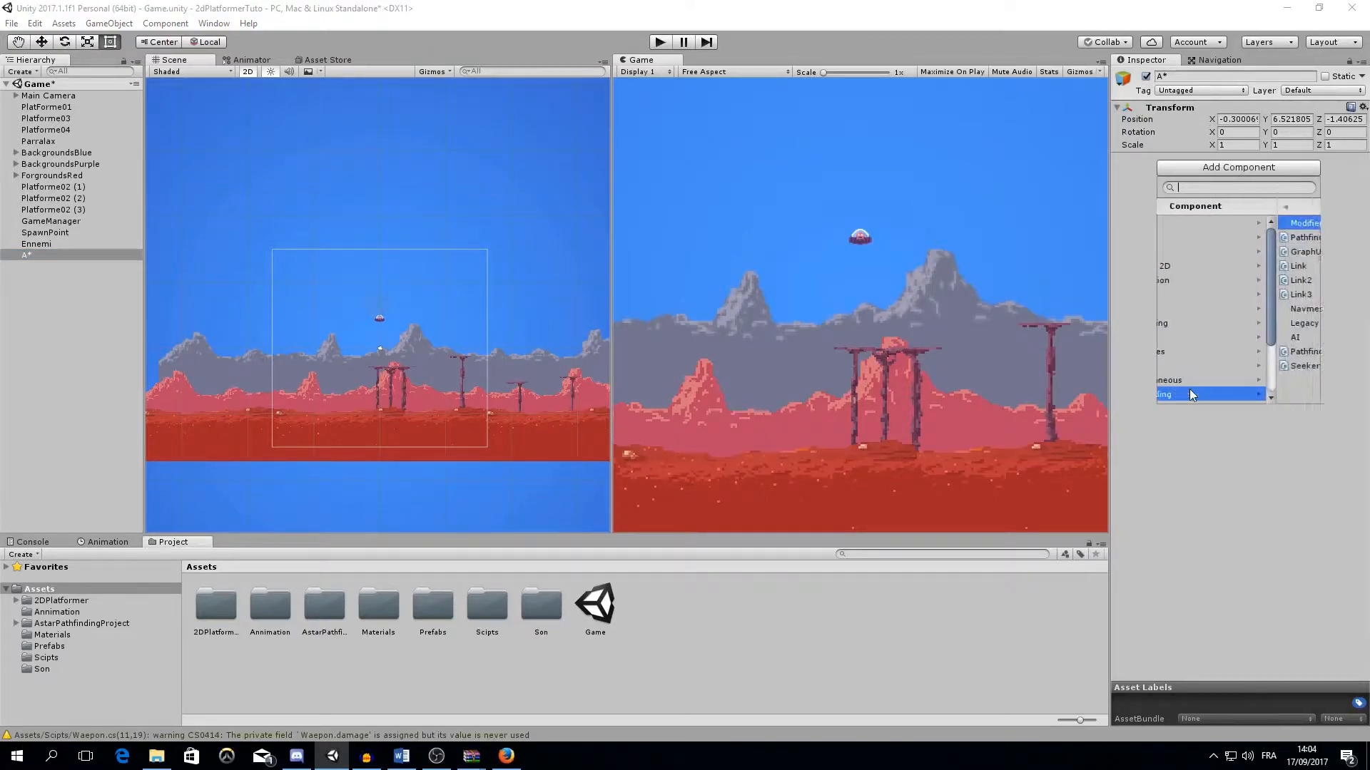
pyautogui.click(1205, 352)
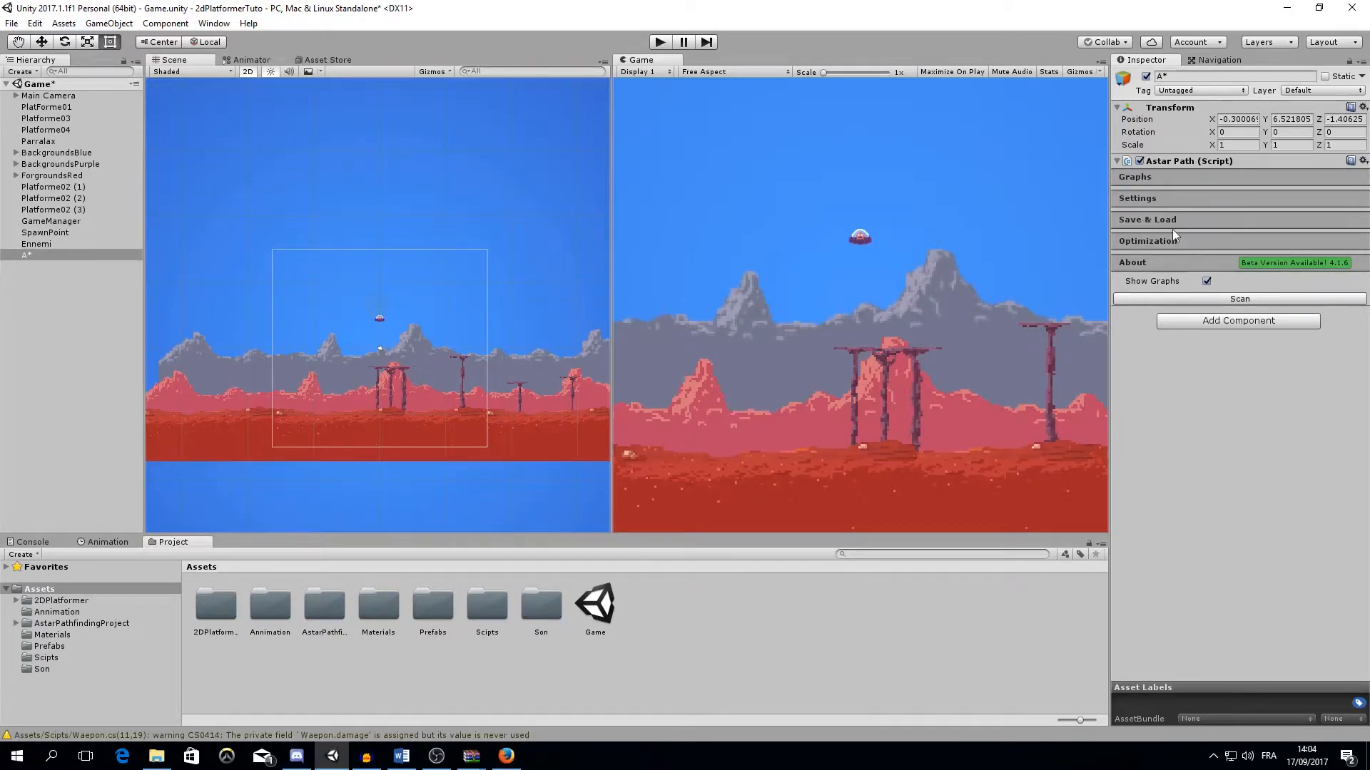
pyautogui.click(1171, 177)
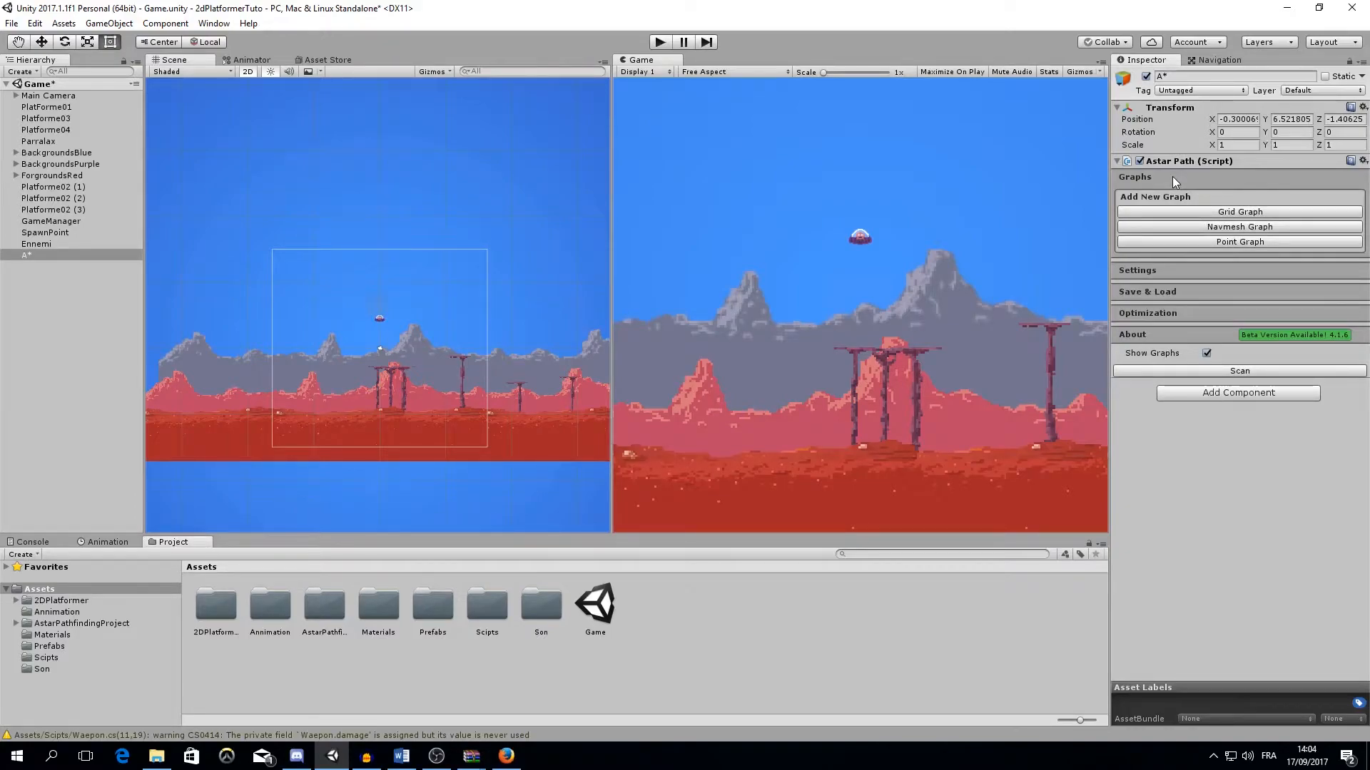
pyautogui.click(1220, 214)
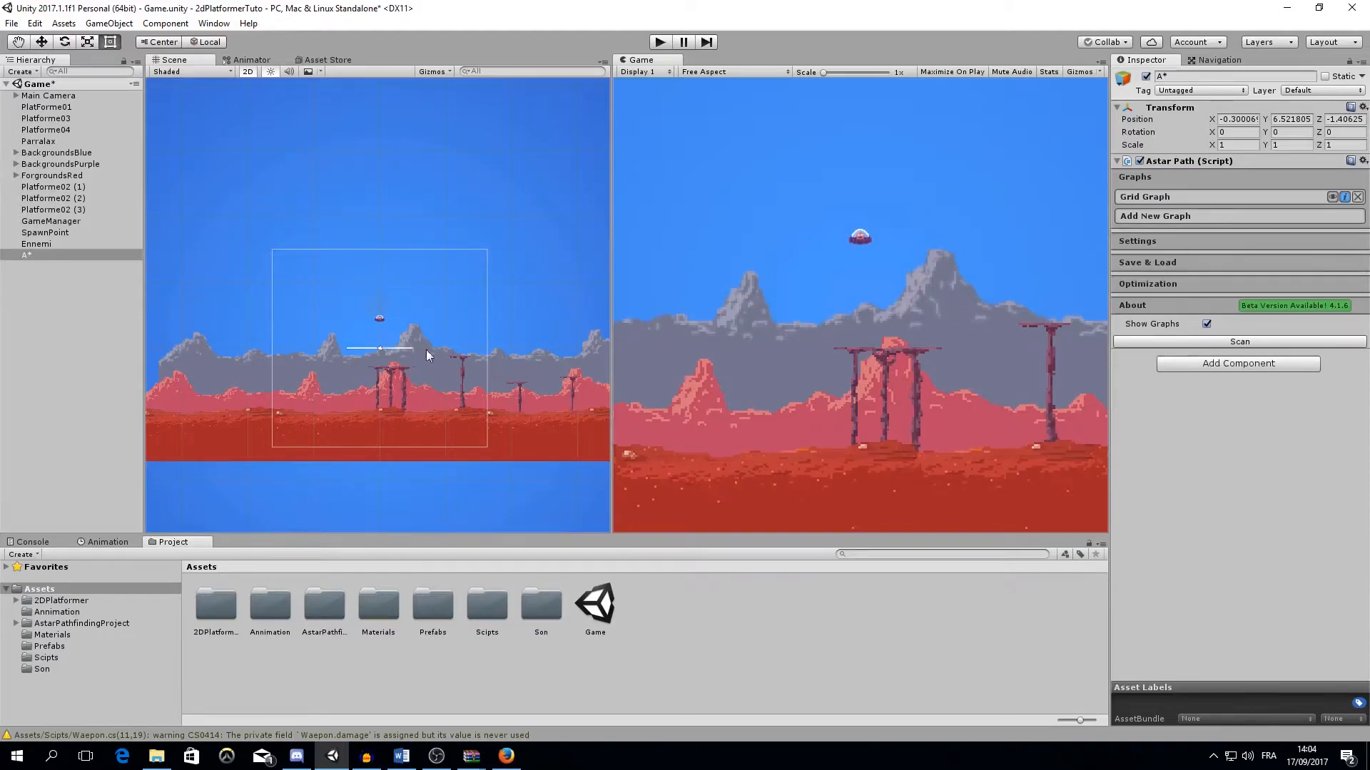
# Switch the Scene view to 3D and examine how the Grid Graph is oriented relative to the level.
pyautogui.scroll(20, 380, 375)
pyautogui.moveTo(401, 337); pyautogui.dragTo(423, 311, button='middle')
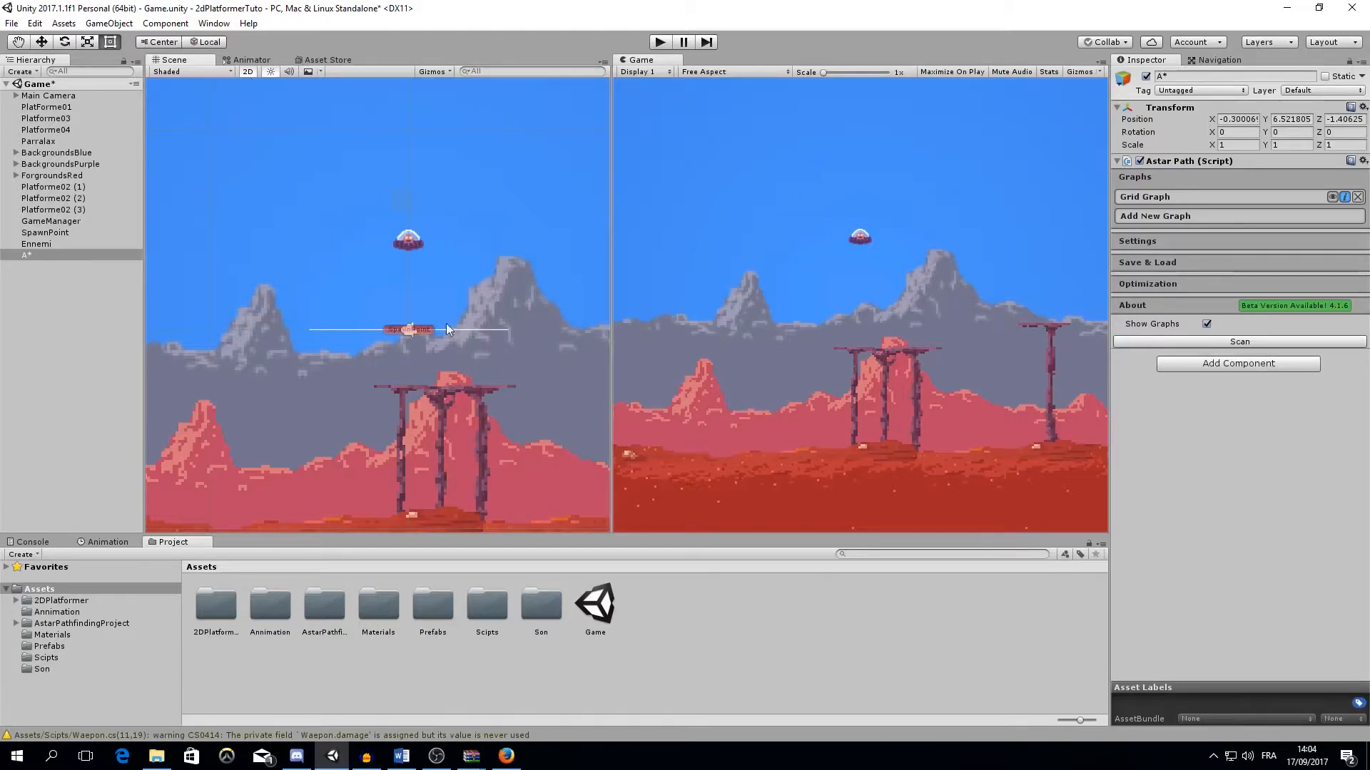
pyautogui.click(249, 72)
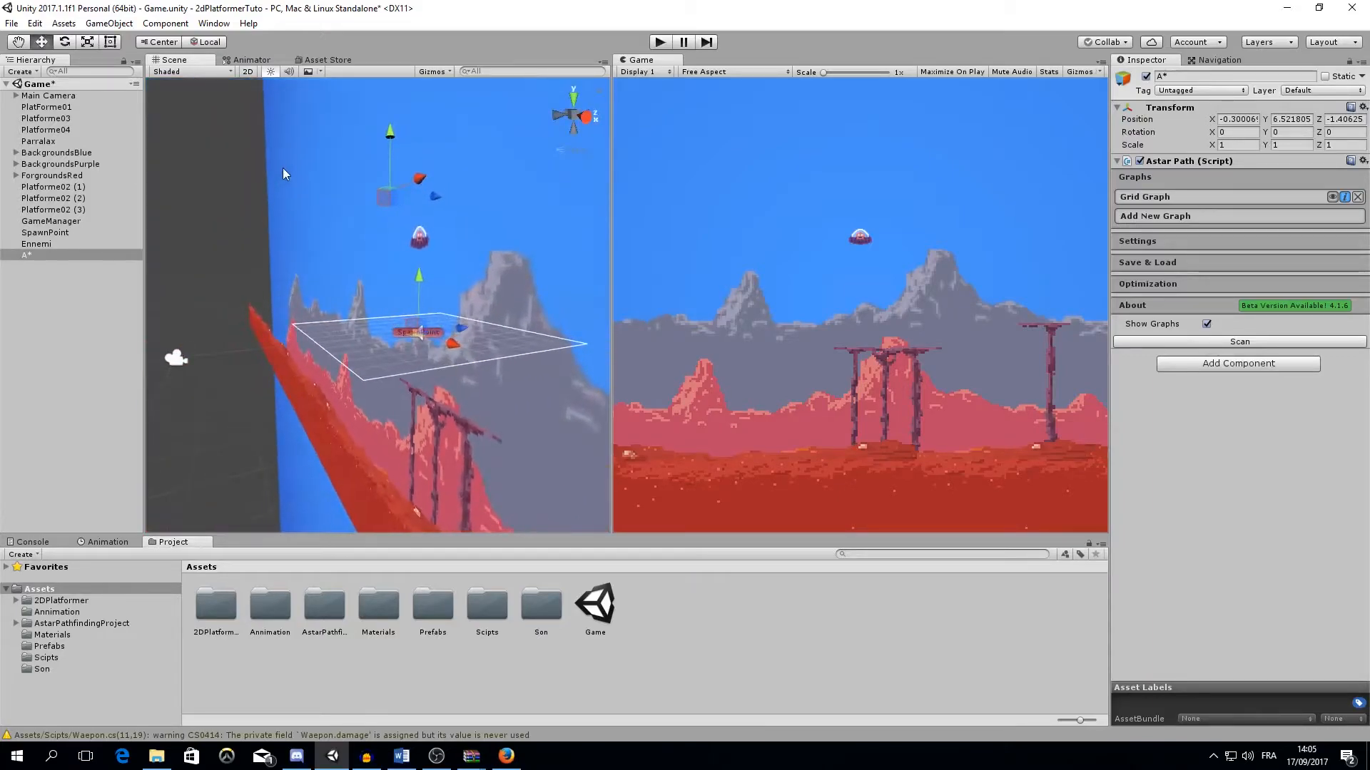
pyautogui.moveTo(421, 303); pyautogui.dragTo(454, 264, button='middle')
pyautogui.moveTo(315, 266); pyautogui.dragTo(291, 125, button='middle')
pyautogui.moveTo(213, 298); pyautogui.dragTo(285, 312, button='right')
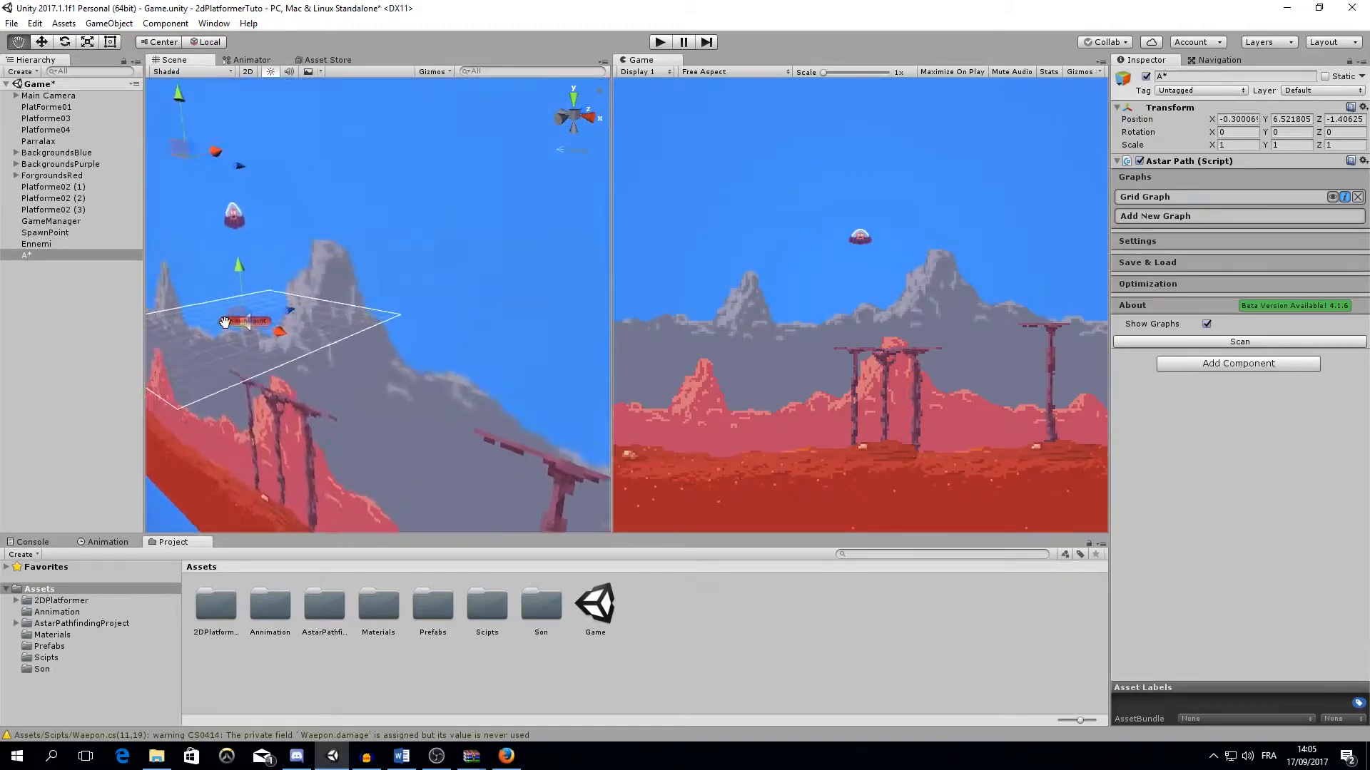
pyautogui.moveTo(286, 312); pyautogui.dragTo(474, 341, button='middle')
pyautogui.moveTo(186, 318); pyautogui.dragTo(394, 329, button='right')
pyautogui.moveTo(395, 328); pyautogui.dragTo(360, 288, button='middle')
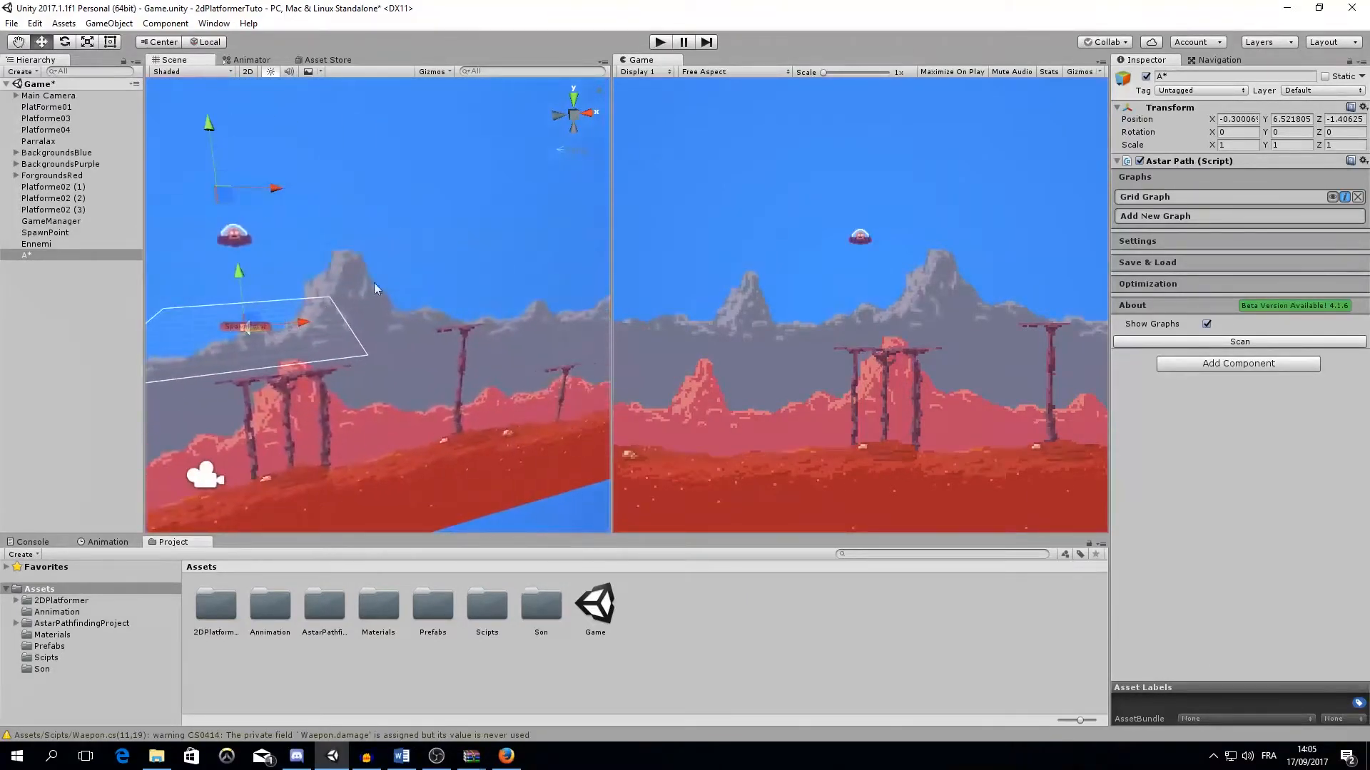
pyautogui.moveTo(360, 288); pyautogui.dragTo(334, 399, button='right')
pyautogui.moveTo(334, 399); pyautogui.dragTo(428, 245, button='middle')
pyautogui.moveTo(425, 246); pyautogui.dragTo(544, 205, button='right')
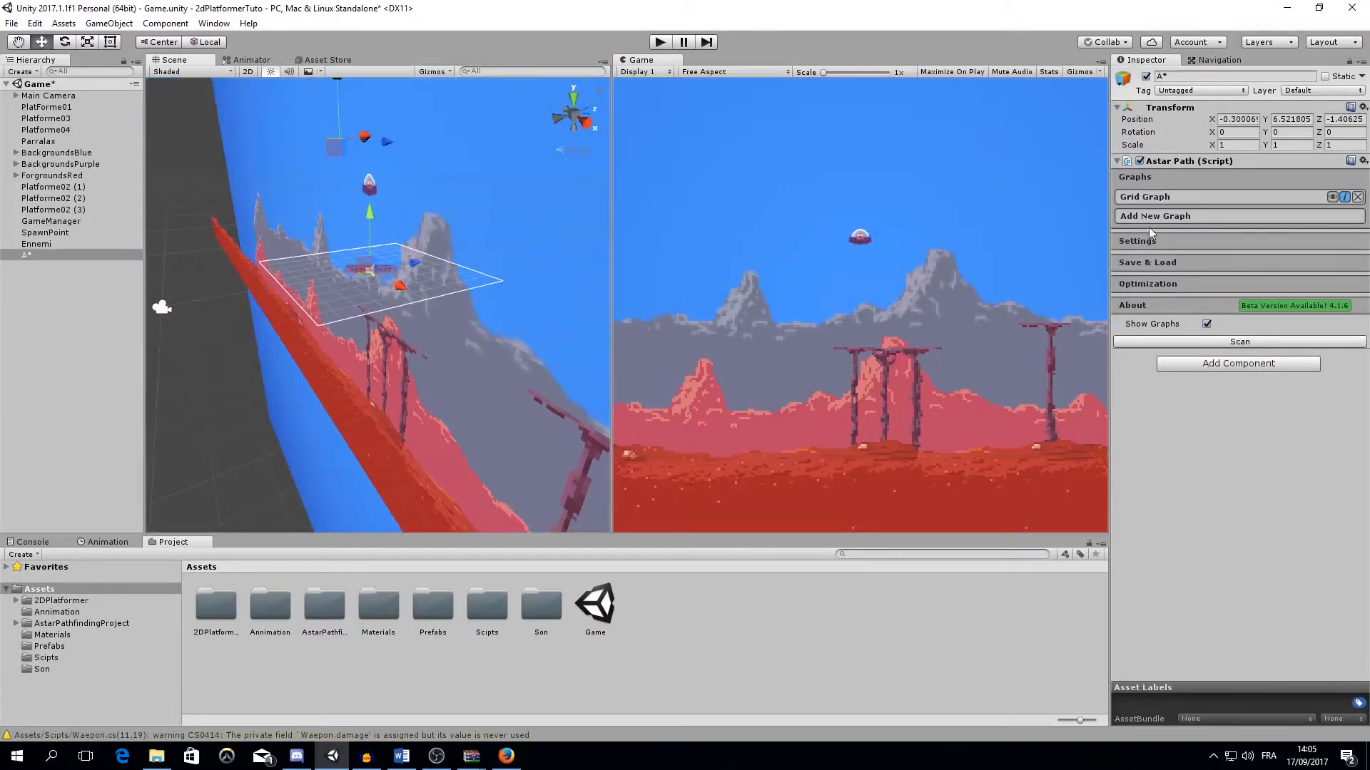
# Expand the Grid Graph's settings and set its X rotation to 90 so it faces the 2D level.
pyautogui.click(1177, 198)
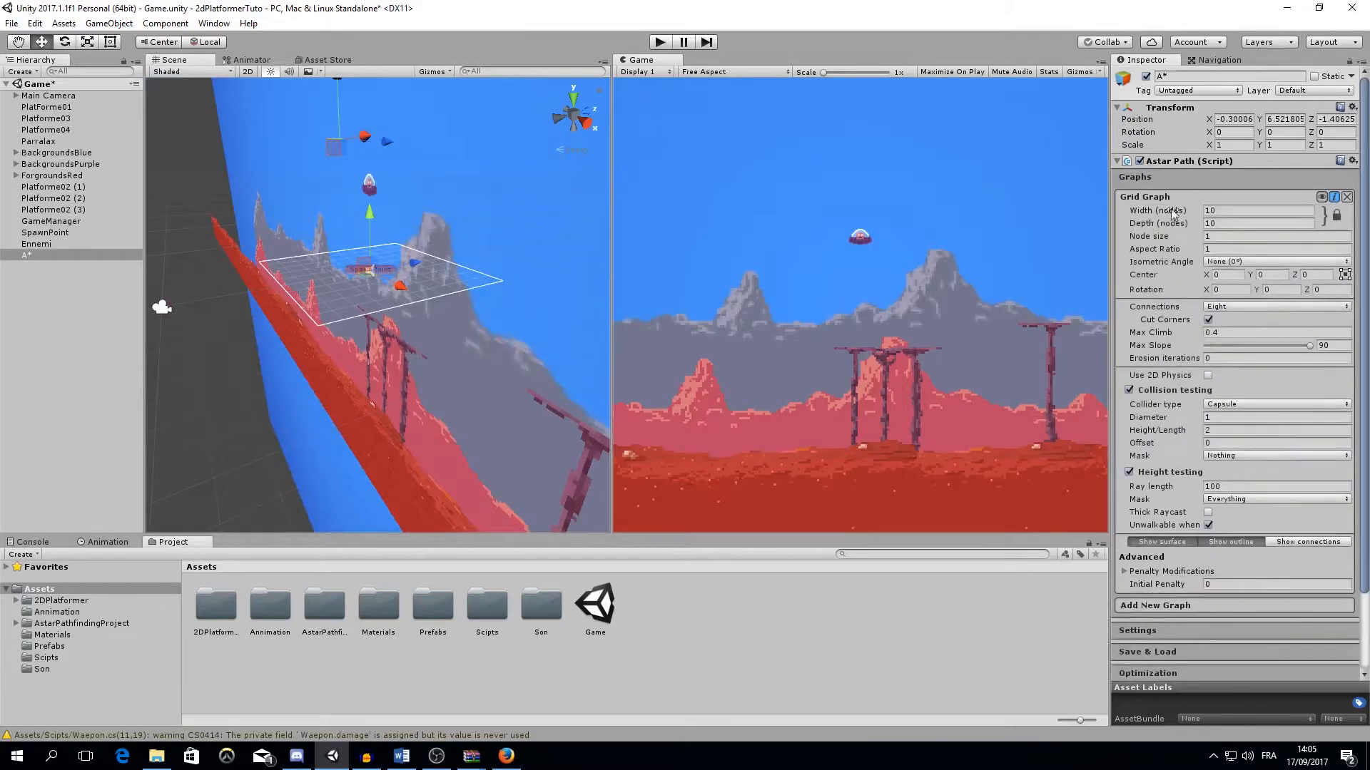
pyautogui.click(1228, 290)
pyautogui.write('90')
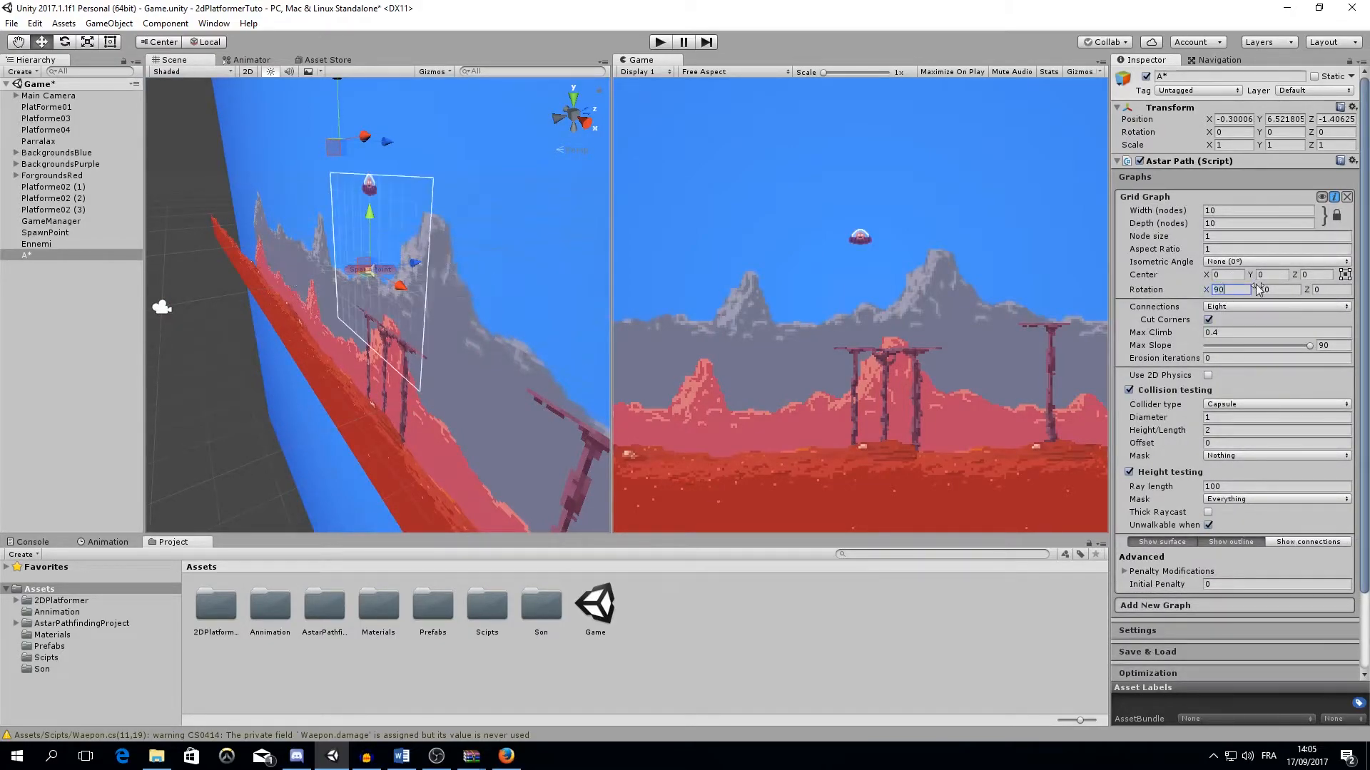
pyautogui.keyDown('alt'); pyautogui.moveTo(380, 228); pyautogui.dragTo(428, 190); pyautogui.keyUp('alt')
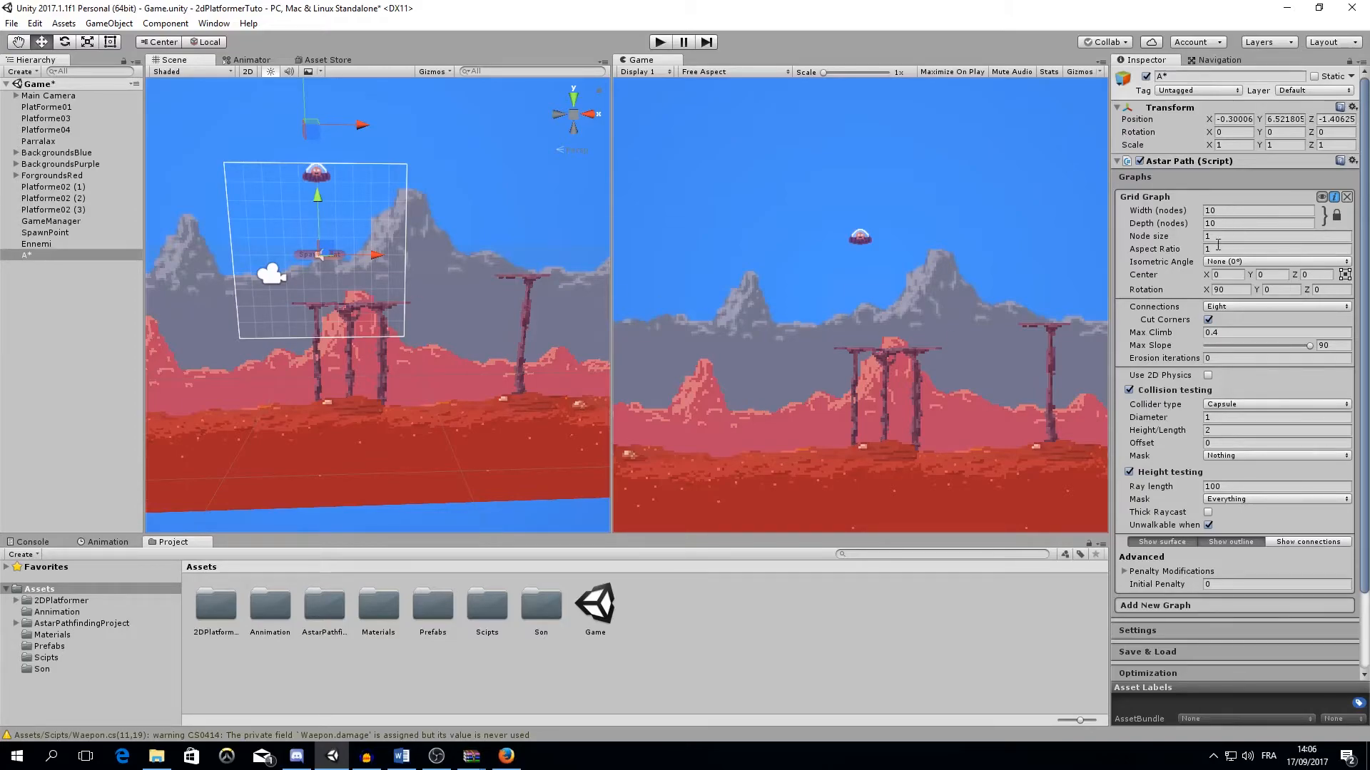
# Set the Grid Graph's width and depth to 100 nodes each and check its coverage of the level.
pyautogui.click(1221, 210)
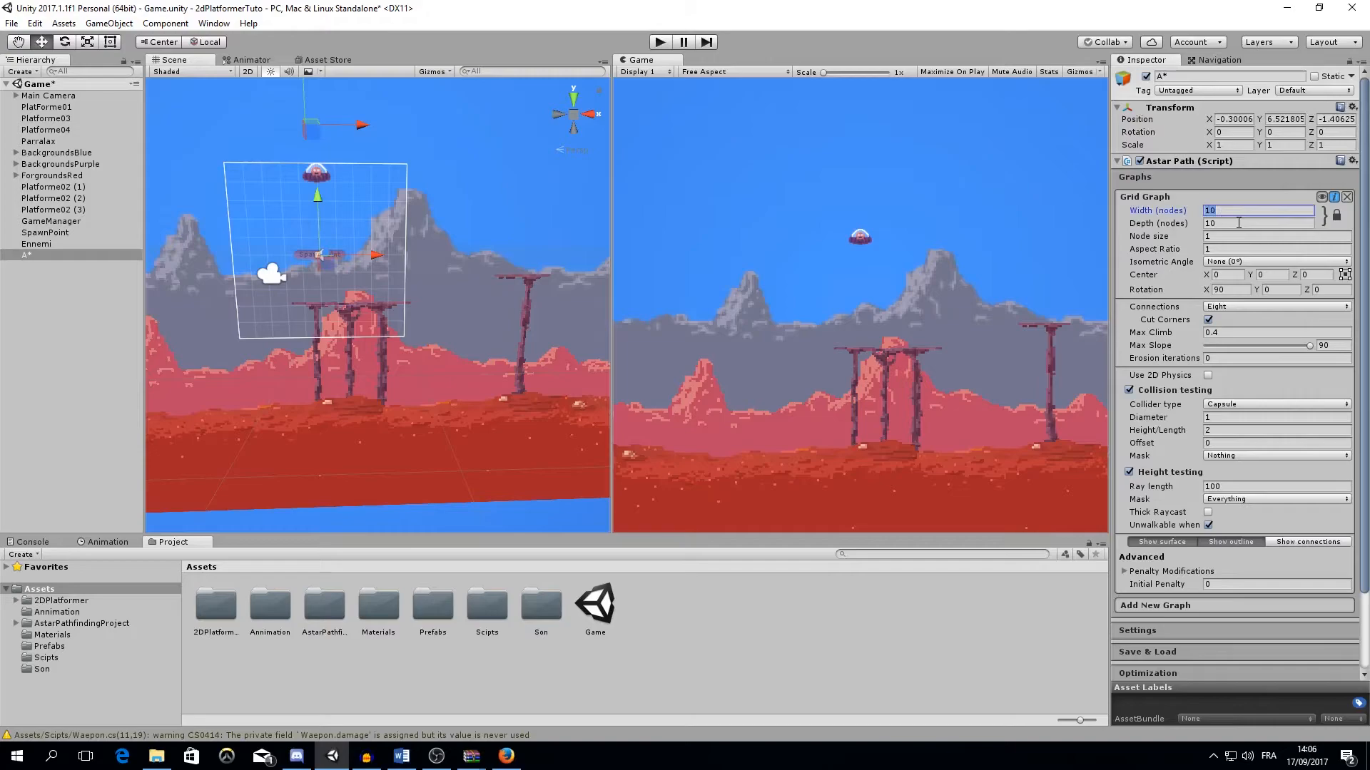
pyautogui.write('100')
pyautogui.click(1238, 224)
pyautogui.write('100')
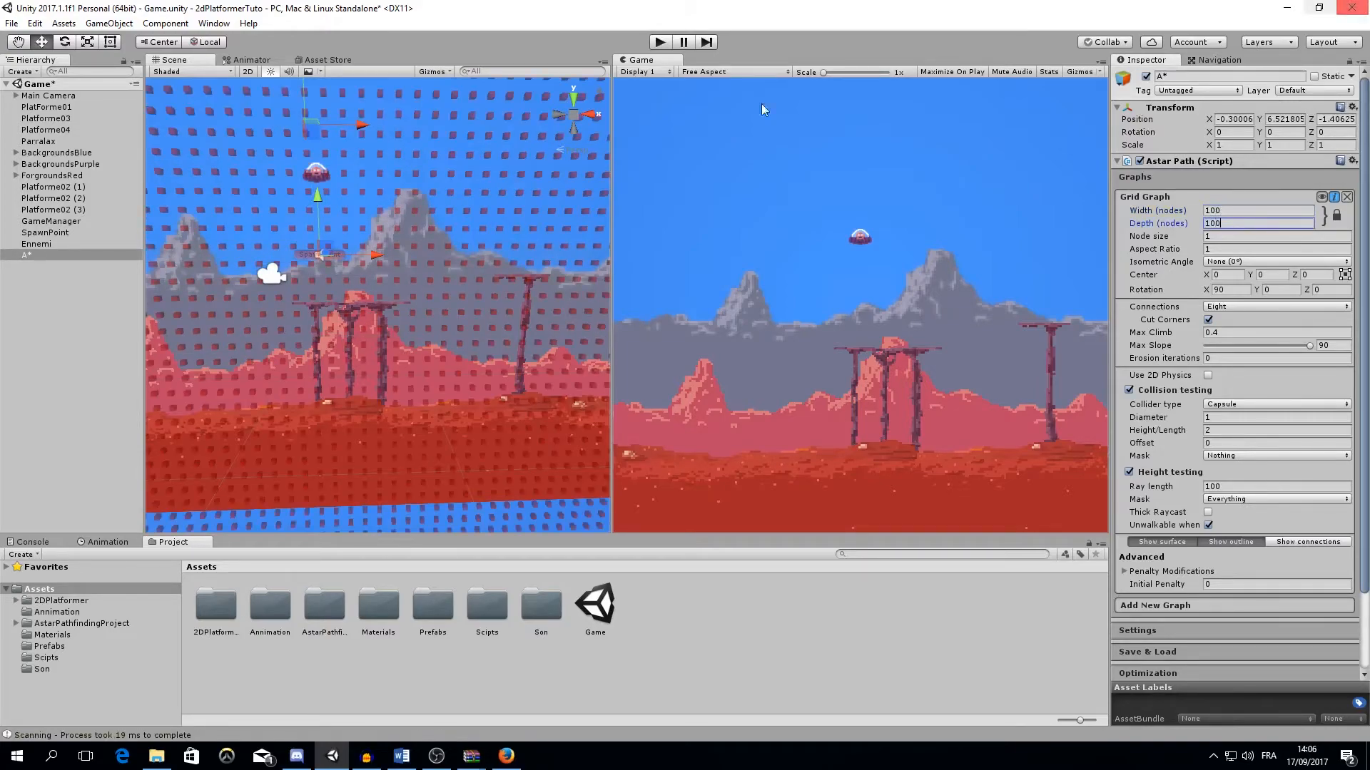
pyautogui.scroll(-4, 383, 209)
pyautogui.scroll(-6, 385, 284)
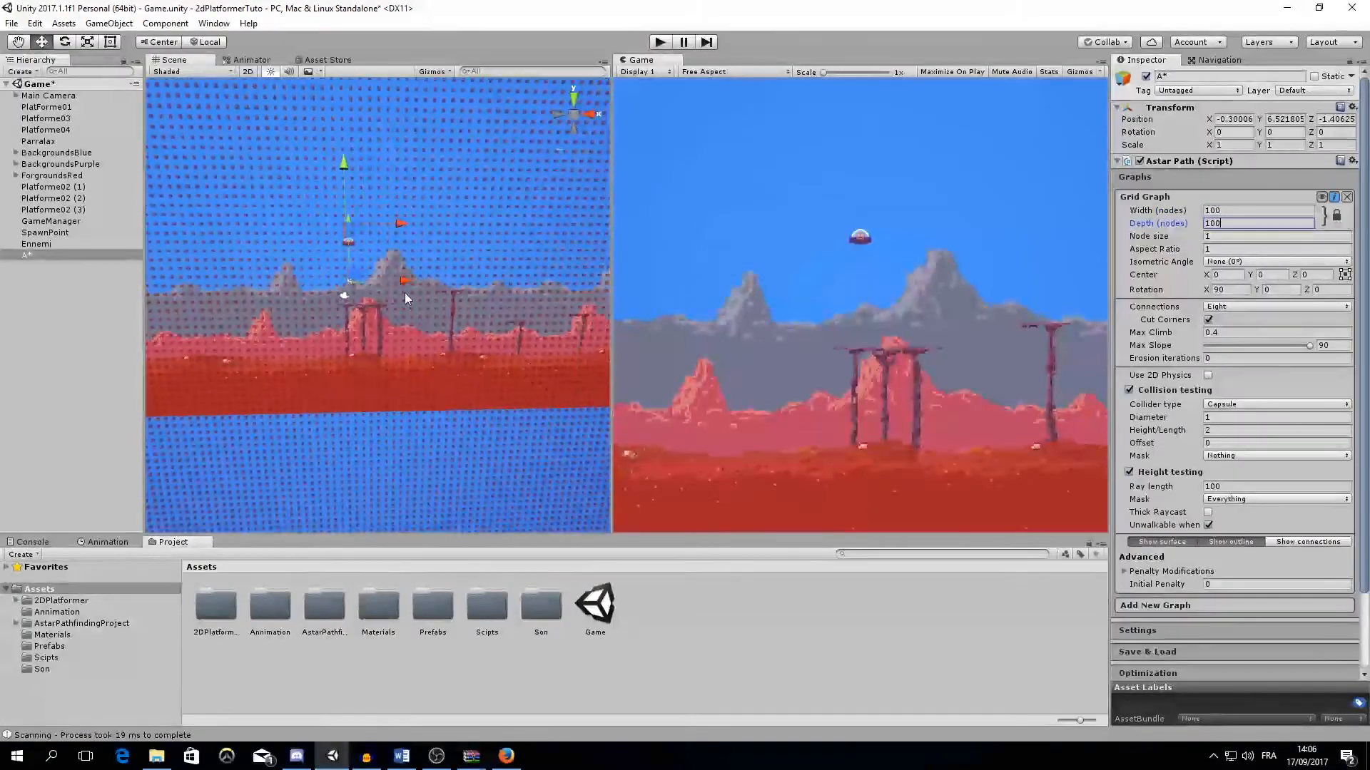
pyautogui.scroll(-6, 404, 293)
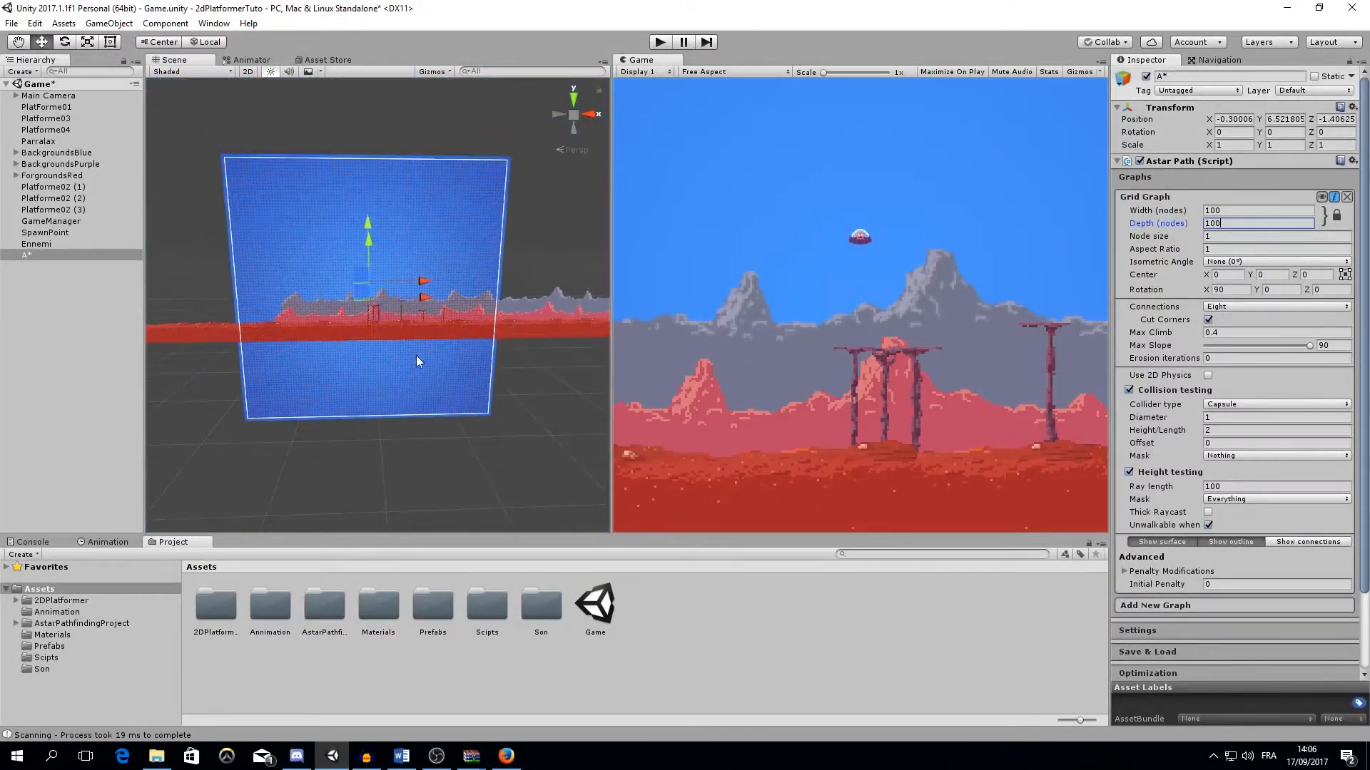
pyautogui.scroll(8, 418, 382)
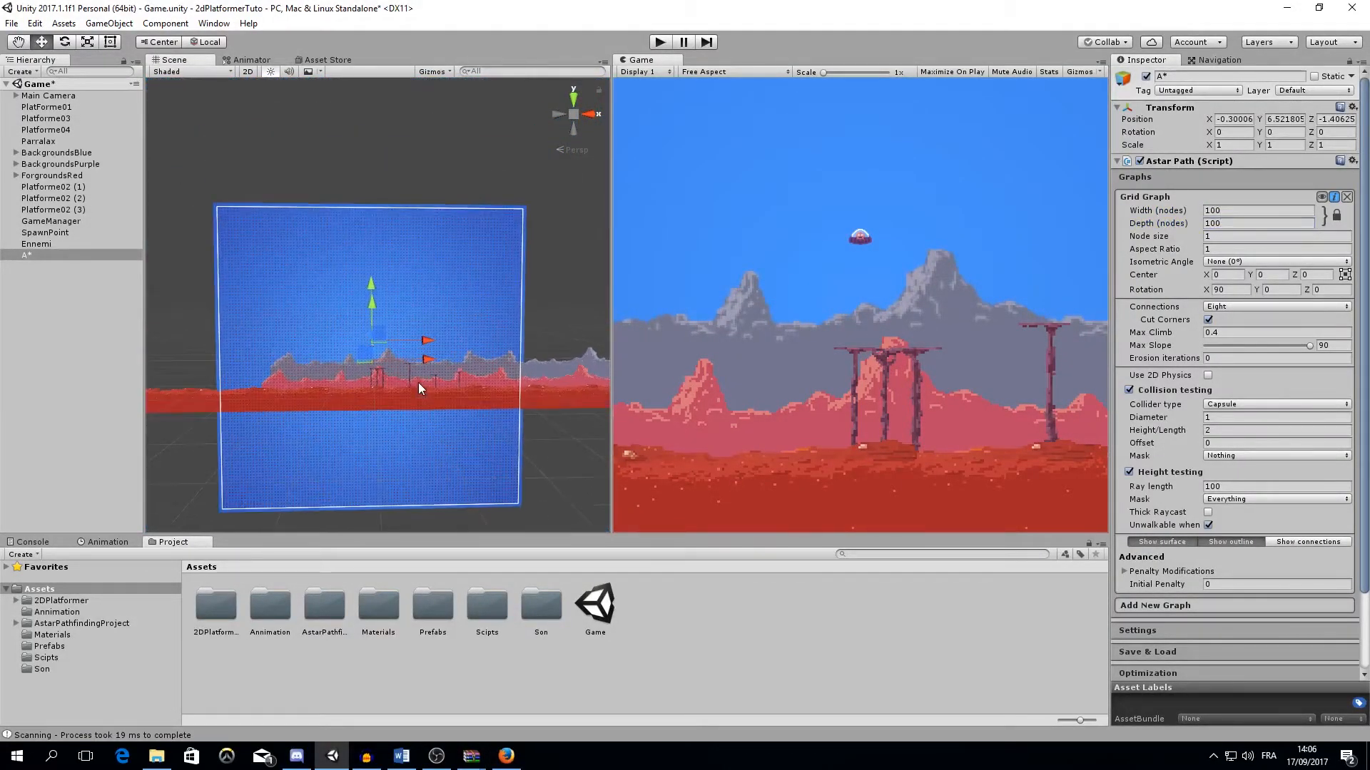
pyautogui.scroll(5, 409, 378)
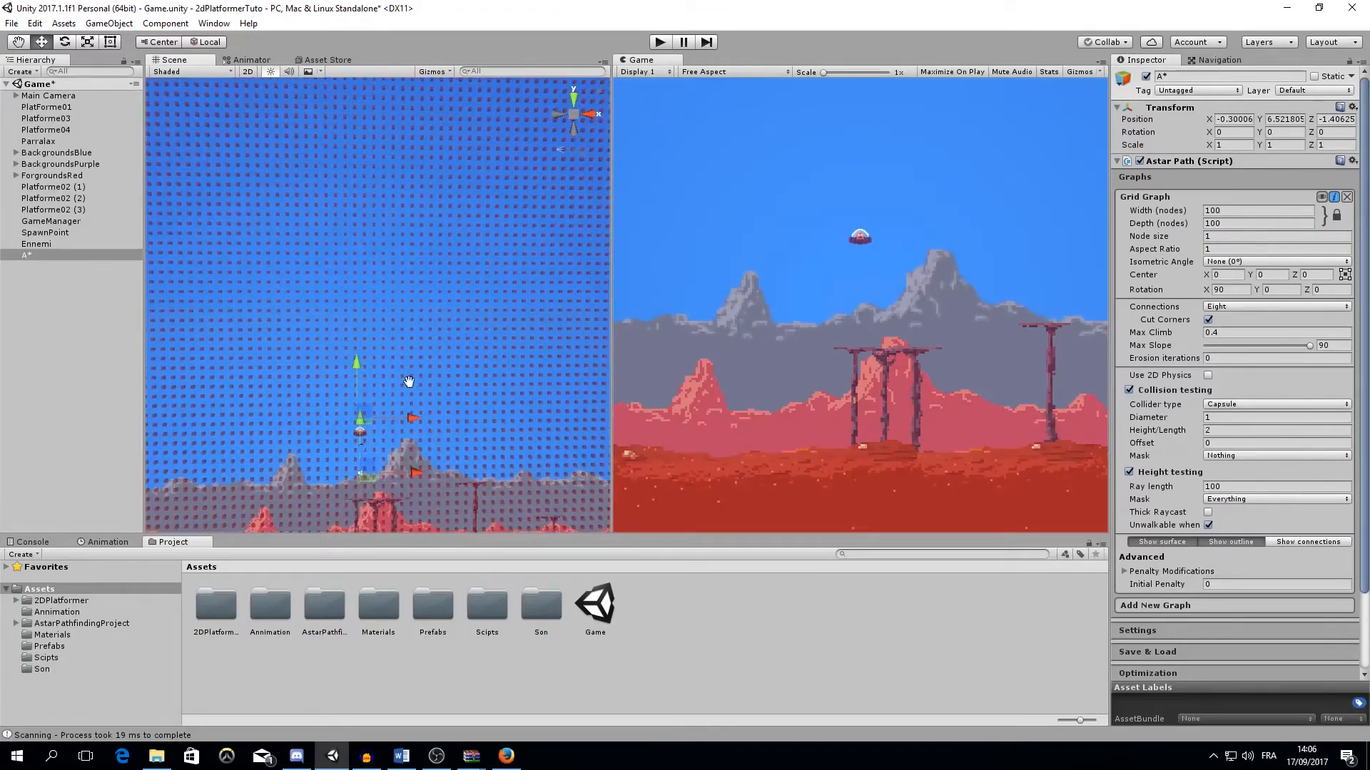
pyautogui.moveTo(417, 398); pyautogui.dragTo(400, 320, button='middle')
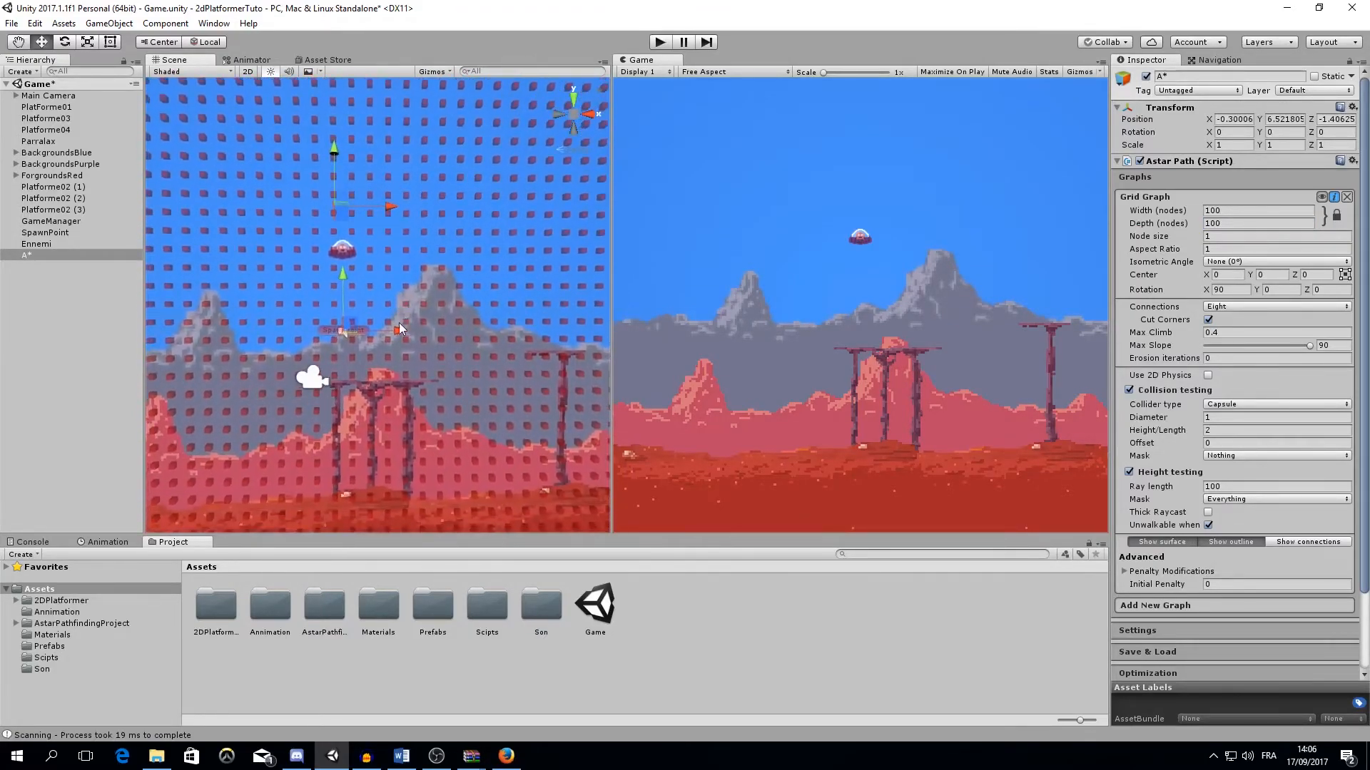
pyautogui.scroll(2, 399, 325)
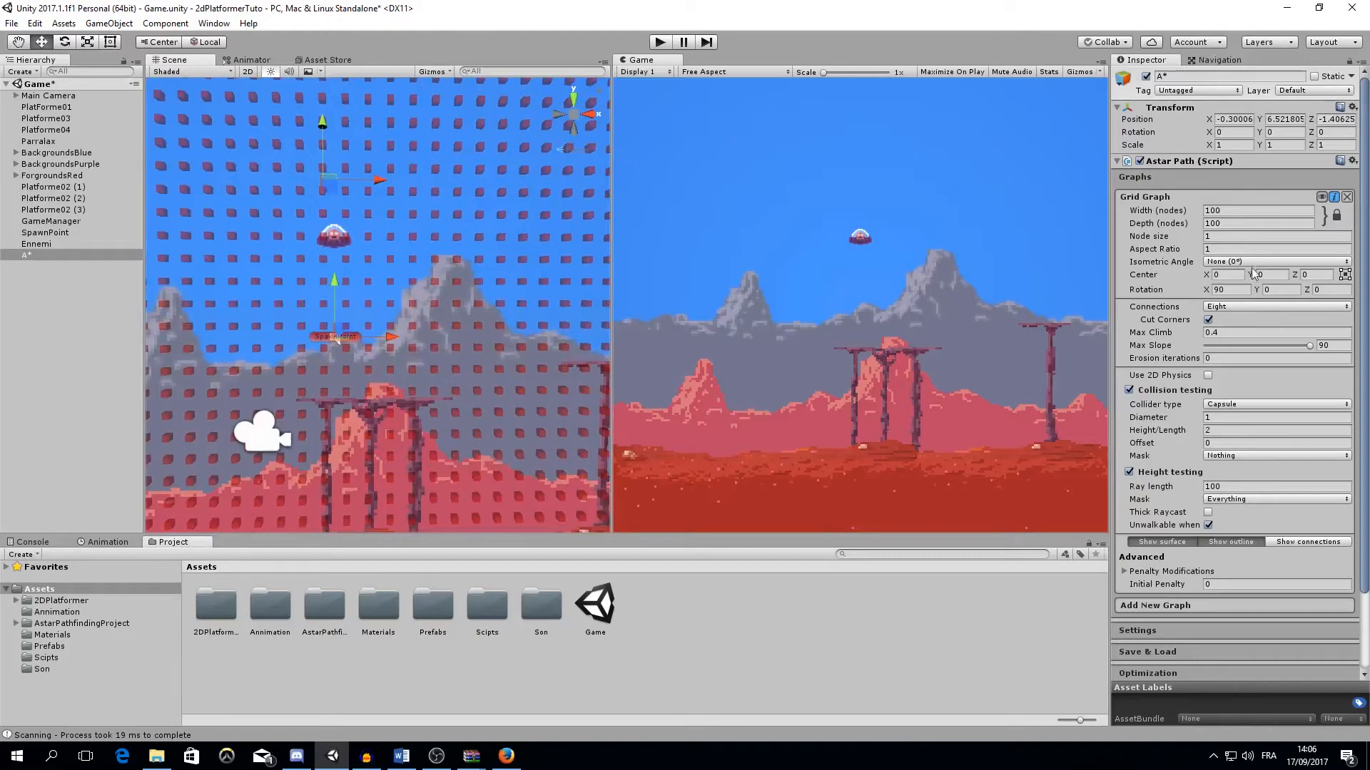
# Enable Use 2D Physics for the Grid Graph and set collision testing to the Ray collider type with the Ground mask.
pyautogui.click(1208, 376)
pyautogui.click(1243, 404)
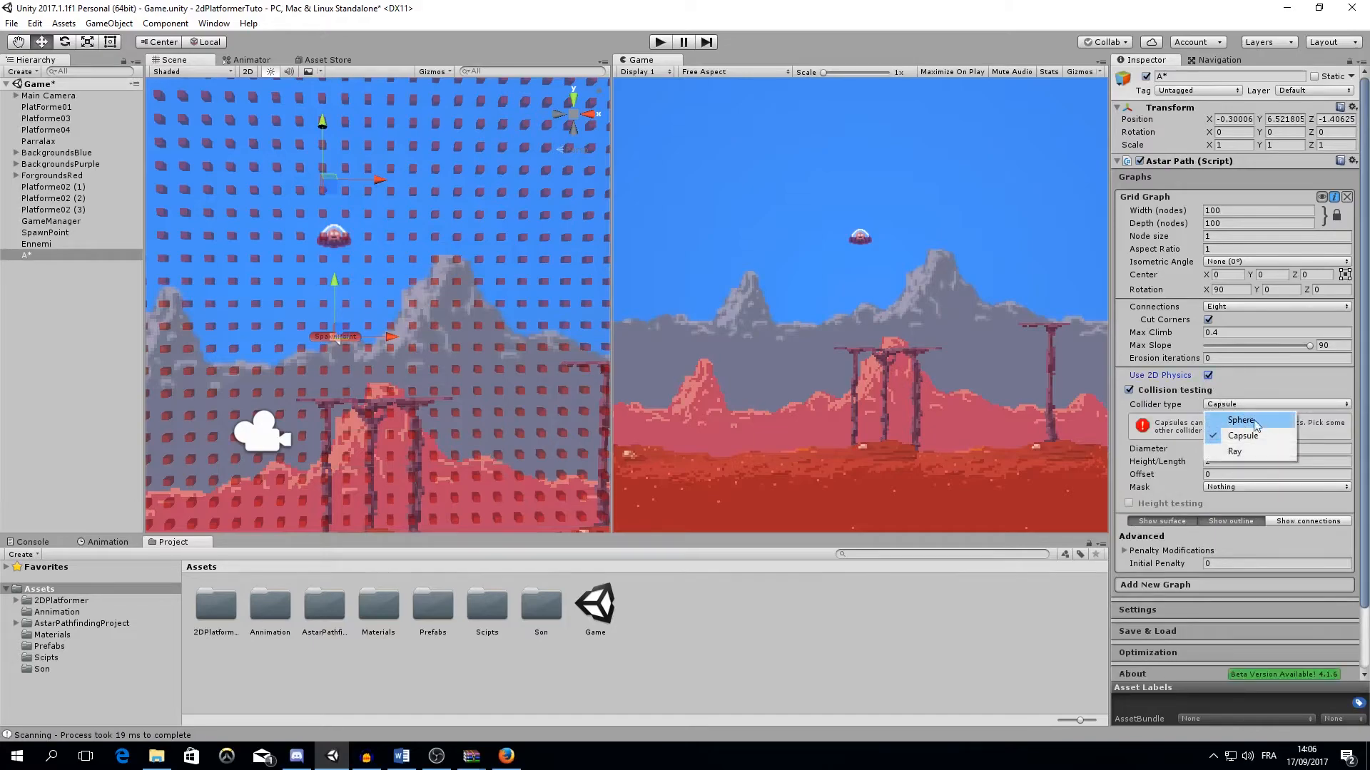
pyautogui.click(1235, 452)
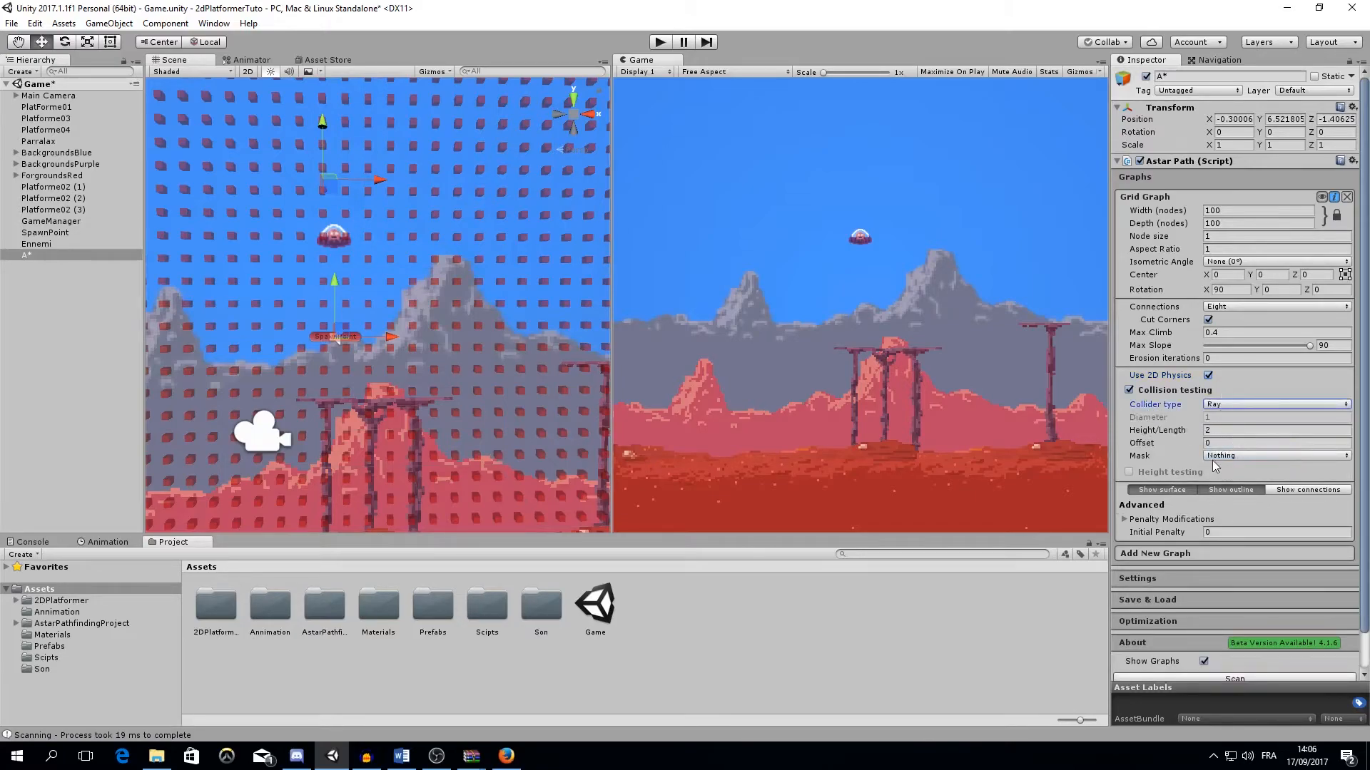
pyautogui.click(1228, 456)
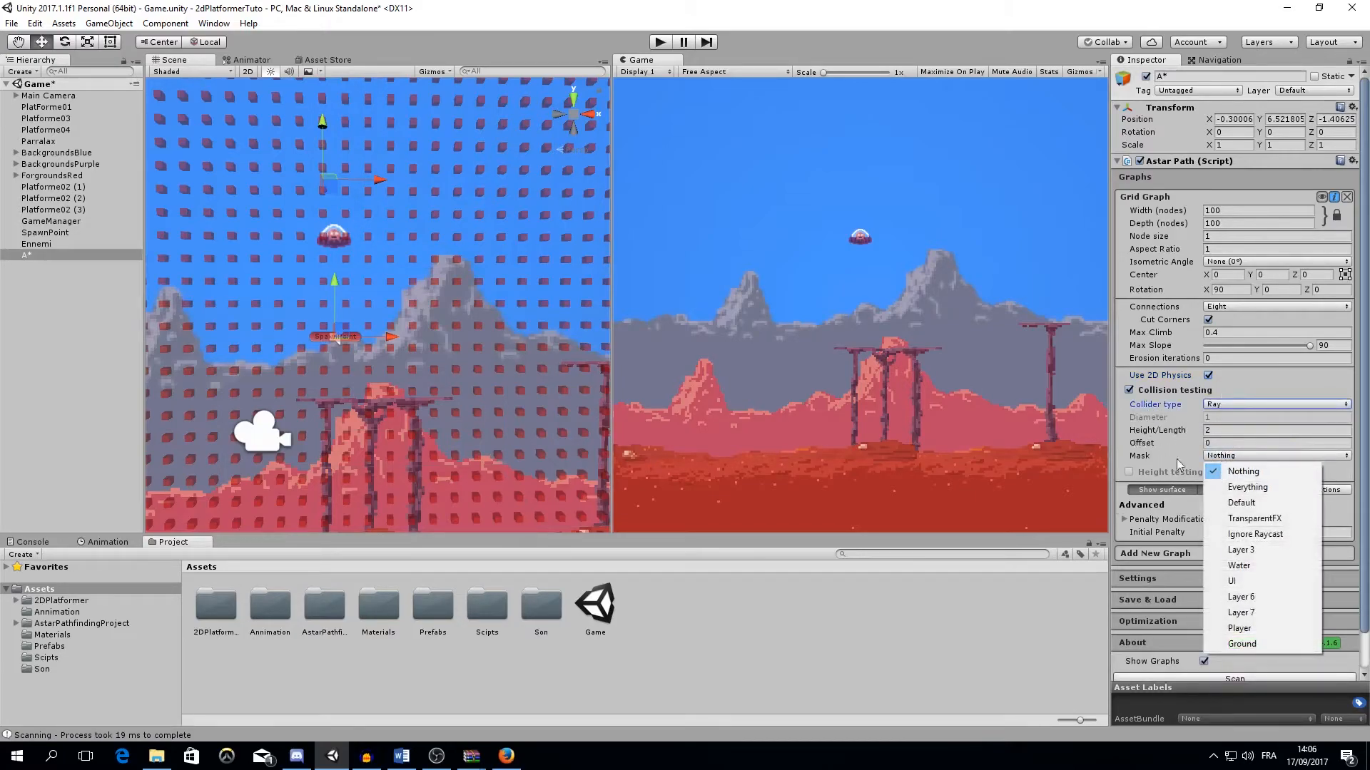
pyautogui.click(1242, 643)
# Scan the Grid Graph to calculate the walkable and blocked nodes around the platforms.
pyautogui.scroll(-8, 340, 387)
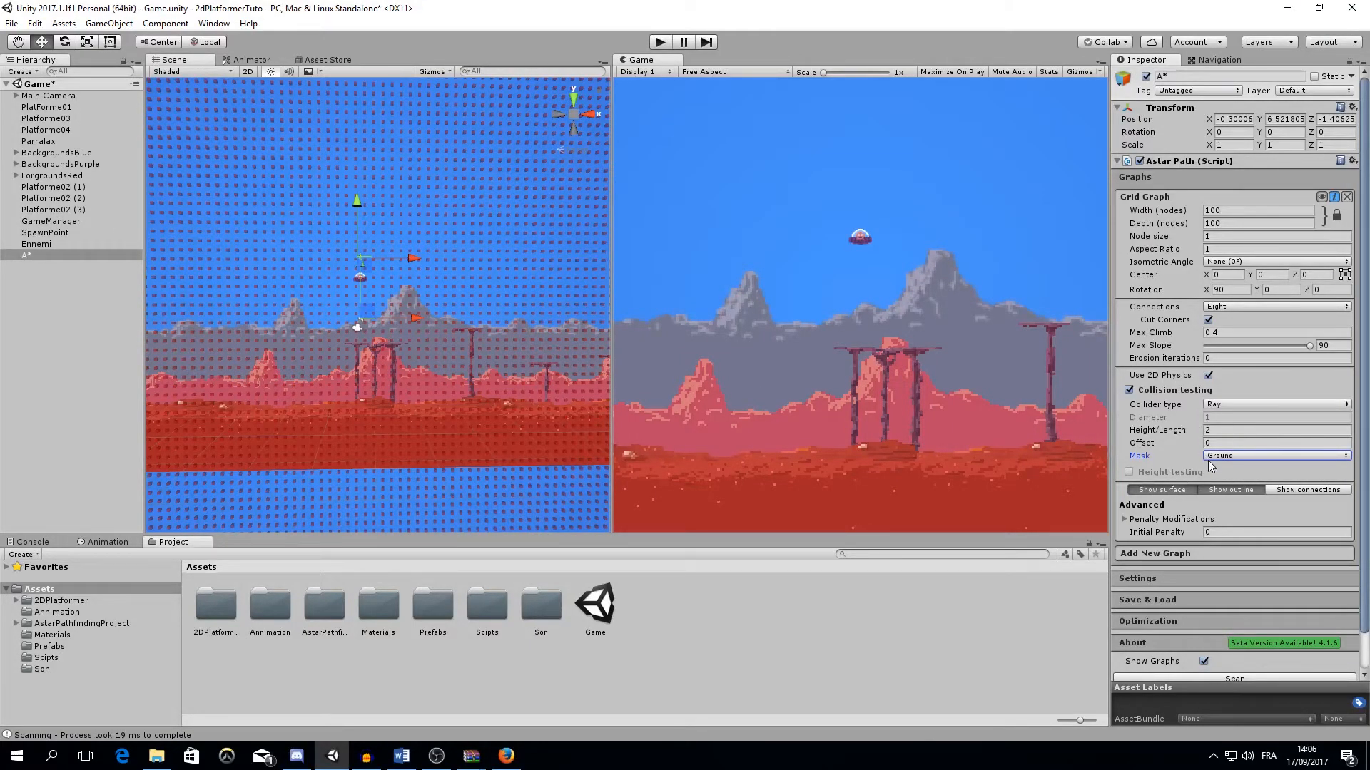
pyautogui.scroll(4, 453, 370)
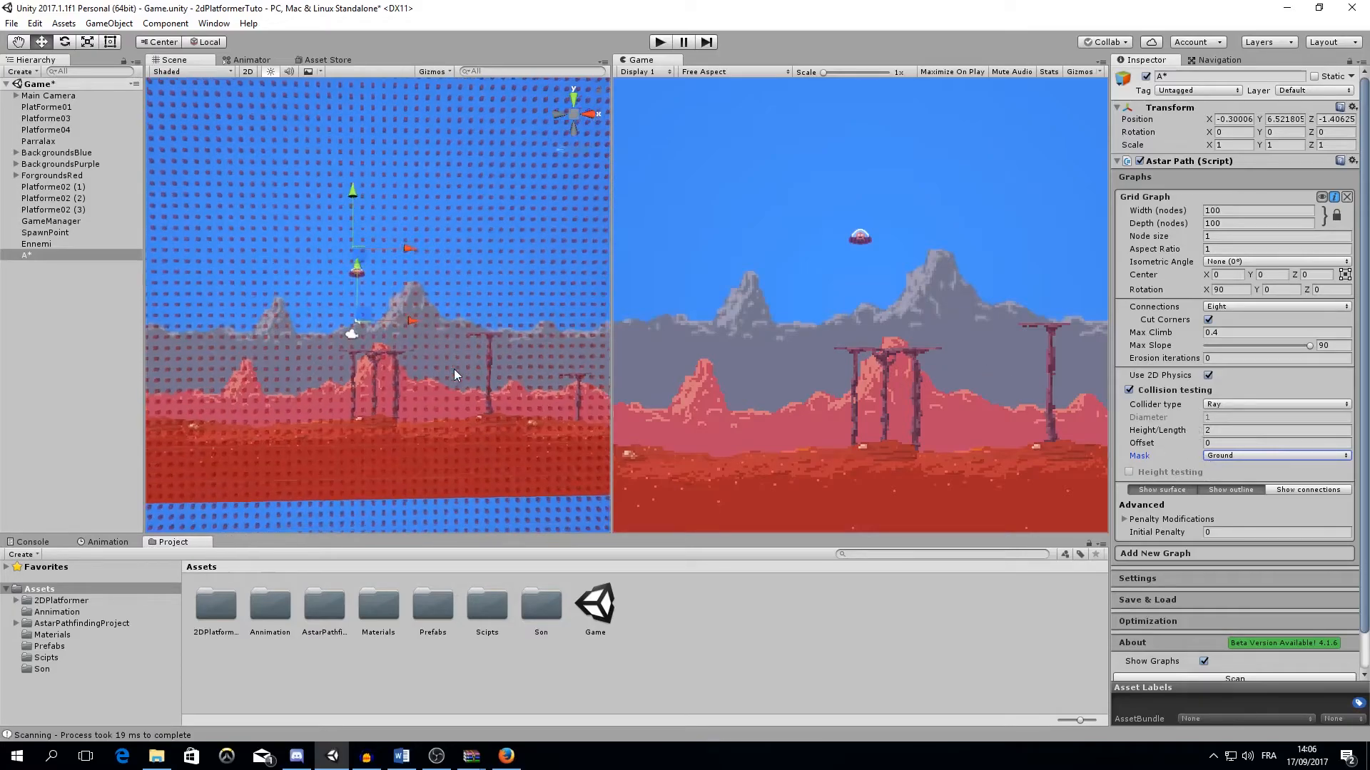
pyautogui.moveTo(384, 363); pyautogui.dragTo(372, 301, button='middle')
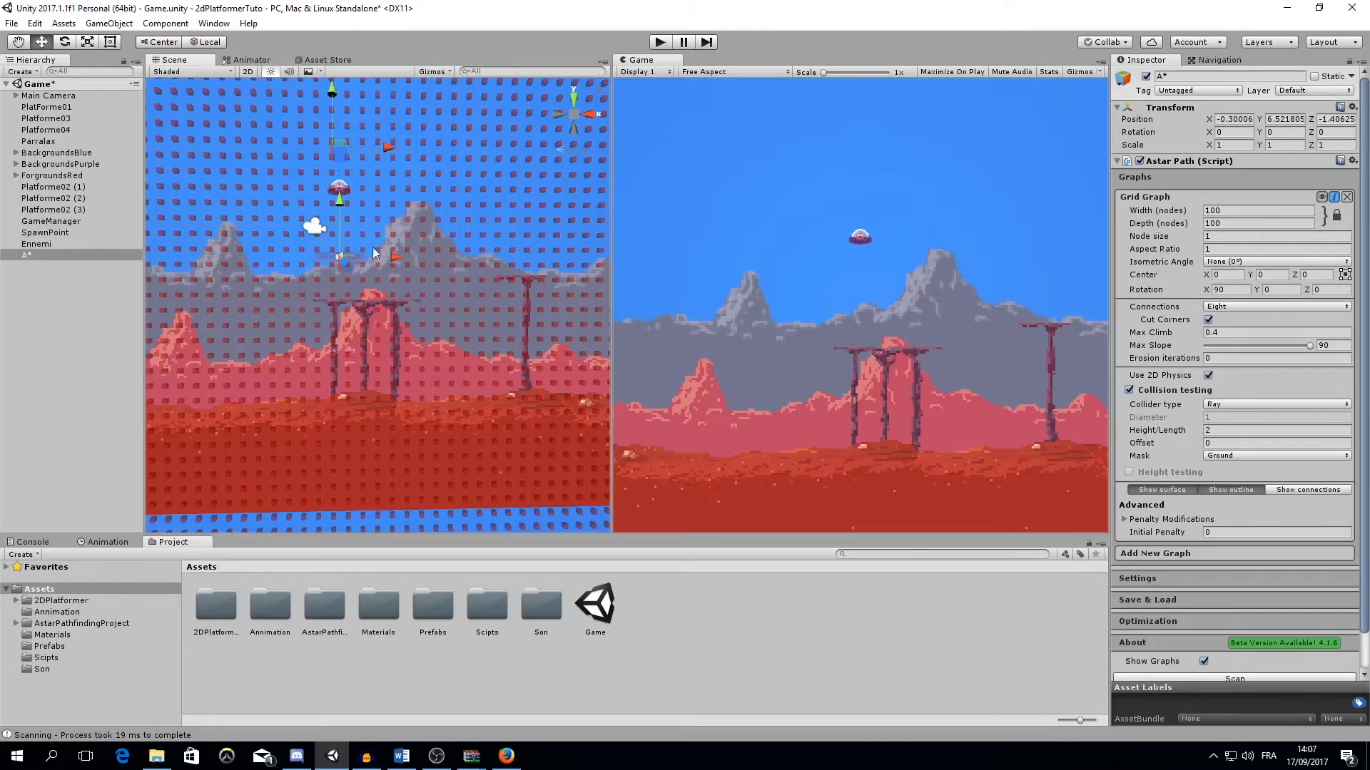
pyautogui.scroll(-2, 1137, 355)
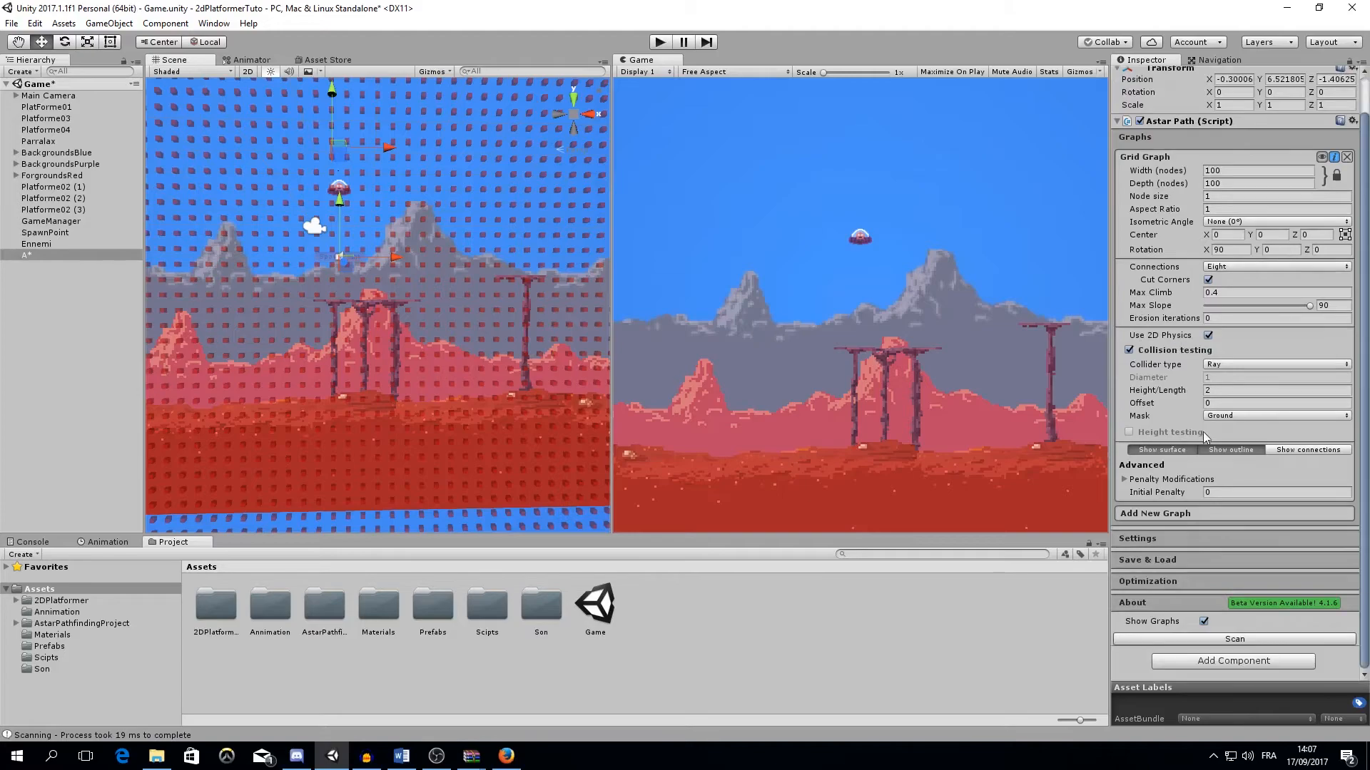
pyautogui.click(1241, 641)
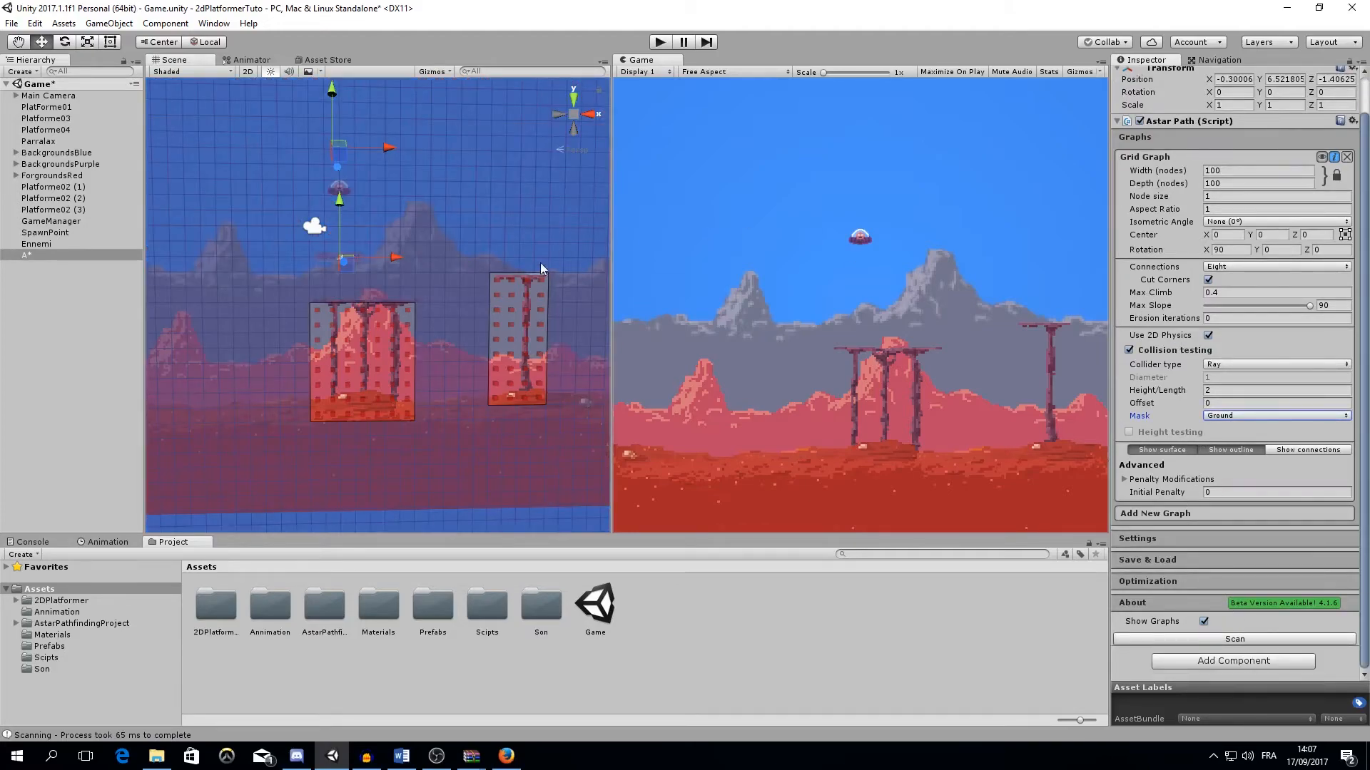
# Examine the blocked areas around the platforms, return the Scene view to 2D and look over the whole grid.
pyautogui.moveTo(541, 289); pyautogui.dragTo(489, 316, button='middle')
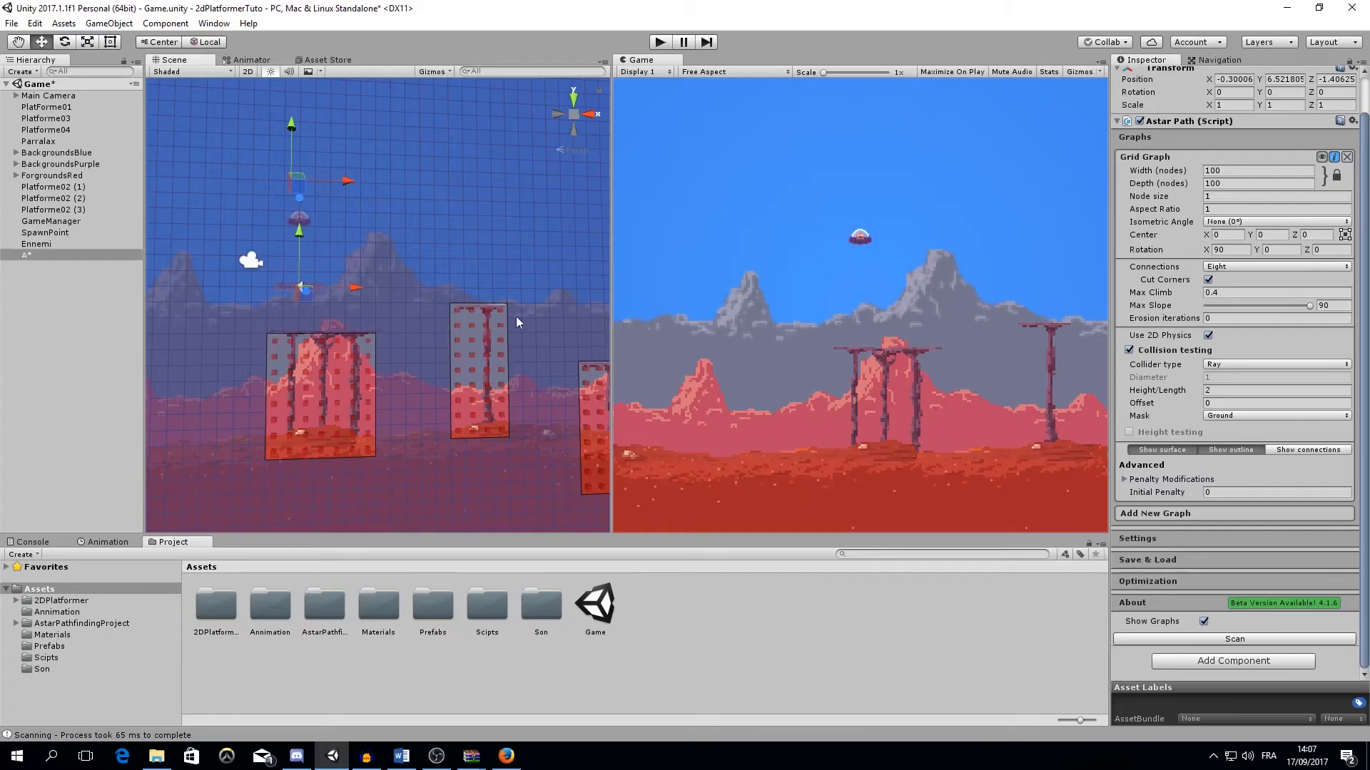
pyautogui.moveTo(515, 357); pyautogui.dragTo(482, 371, button='middle')
pyautogui.scroll(-3, 460, 358)
pyautogui.moveTo(362, 323); pyautogui.dragTo(396, 328, button='middle')
pyautogui.click(247, 72)
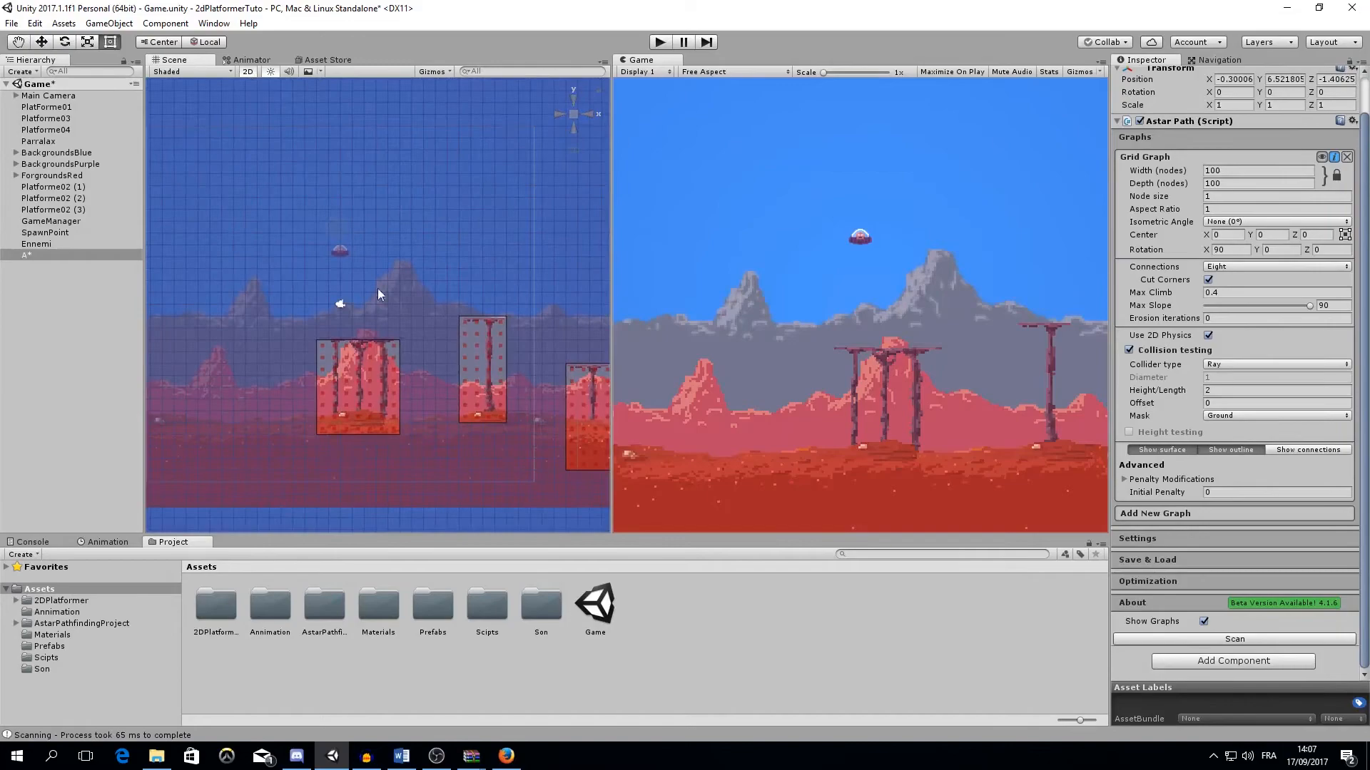
pyautogui.scroll(-5, 382, 295)
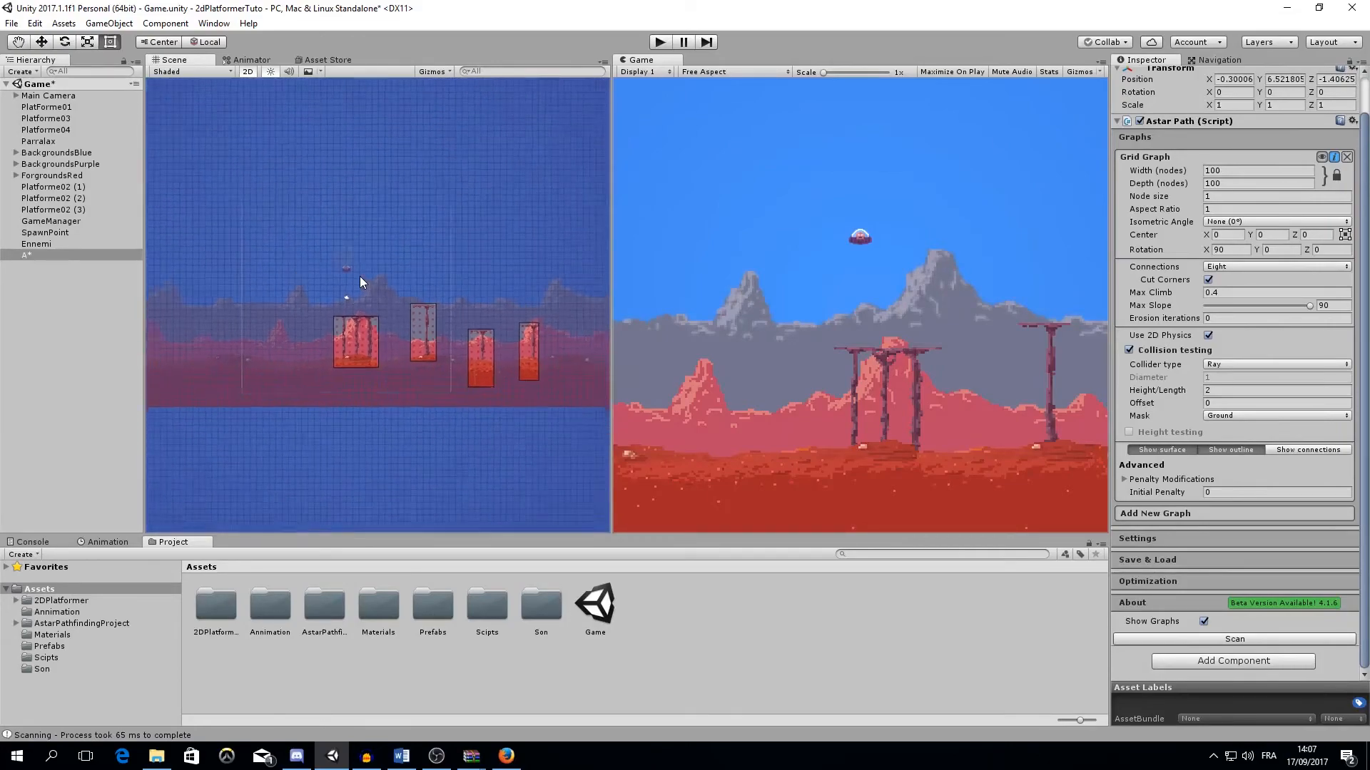
pyautogui.scroll(-5, 360, 276)
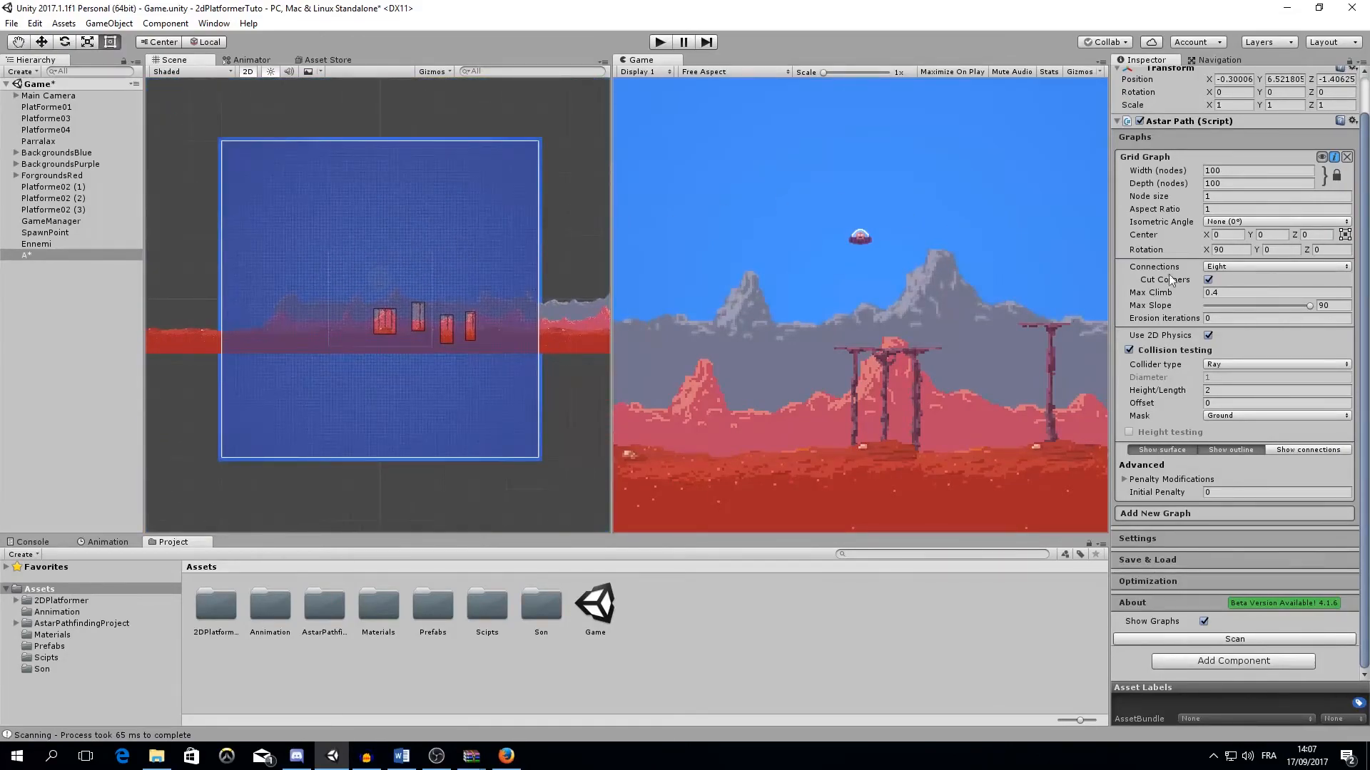
pyautogui.moveTo(613, 328); pyautogui.dragTo(602, 328)
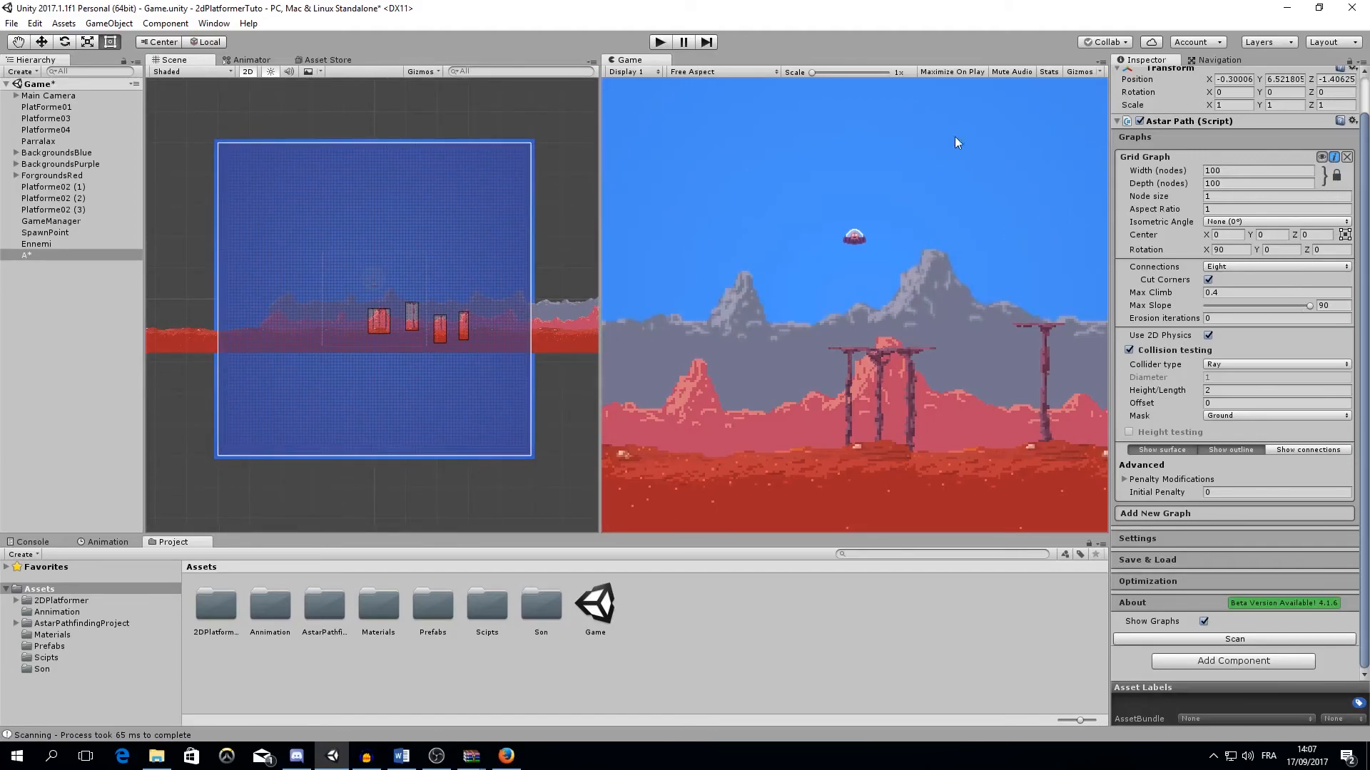
# Toggle the Grid Graph's display in the Scene view off and back on.
pyautogui.click(1320, 159)
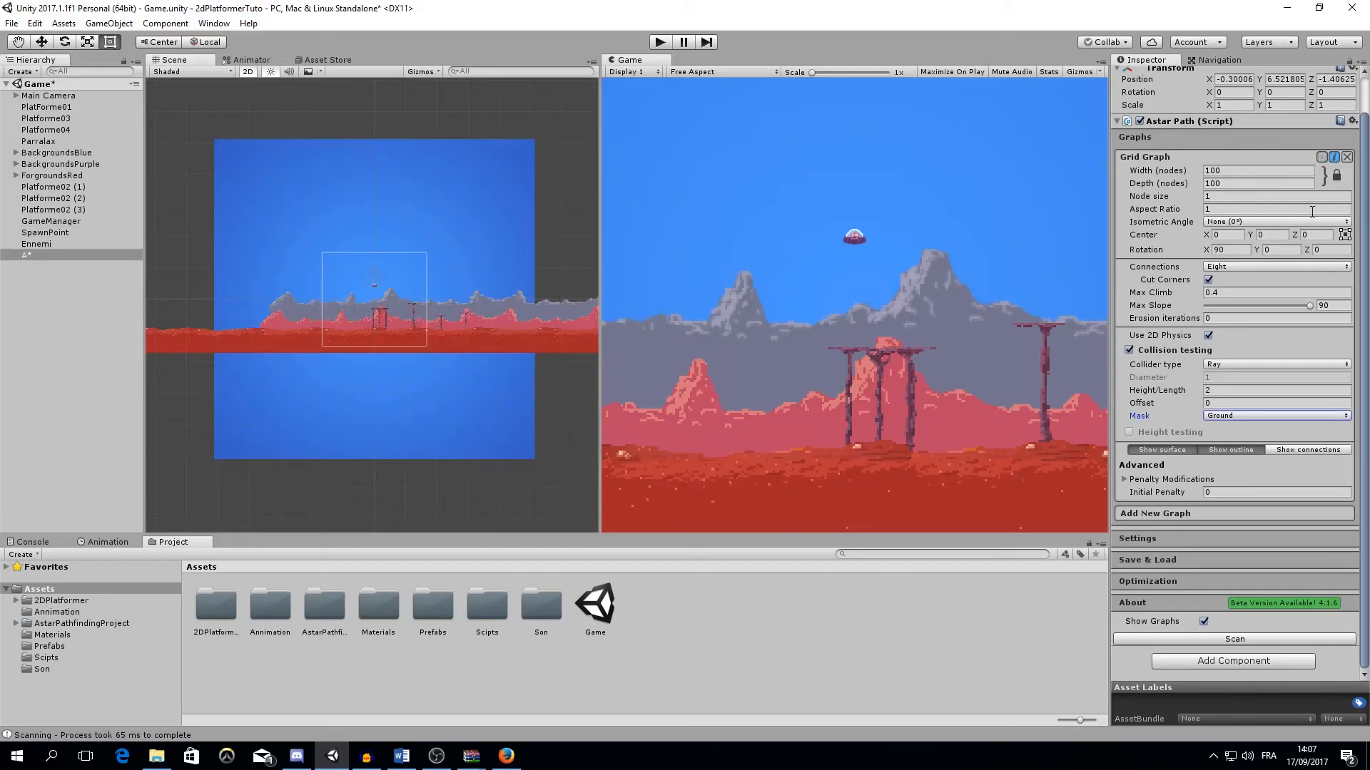
pyautogui.click(1321, 157)
pyautogui.click(1321, 156)
pyautogui.click(1321, 157)
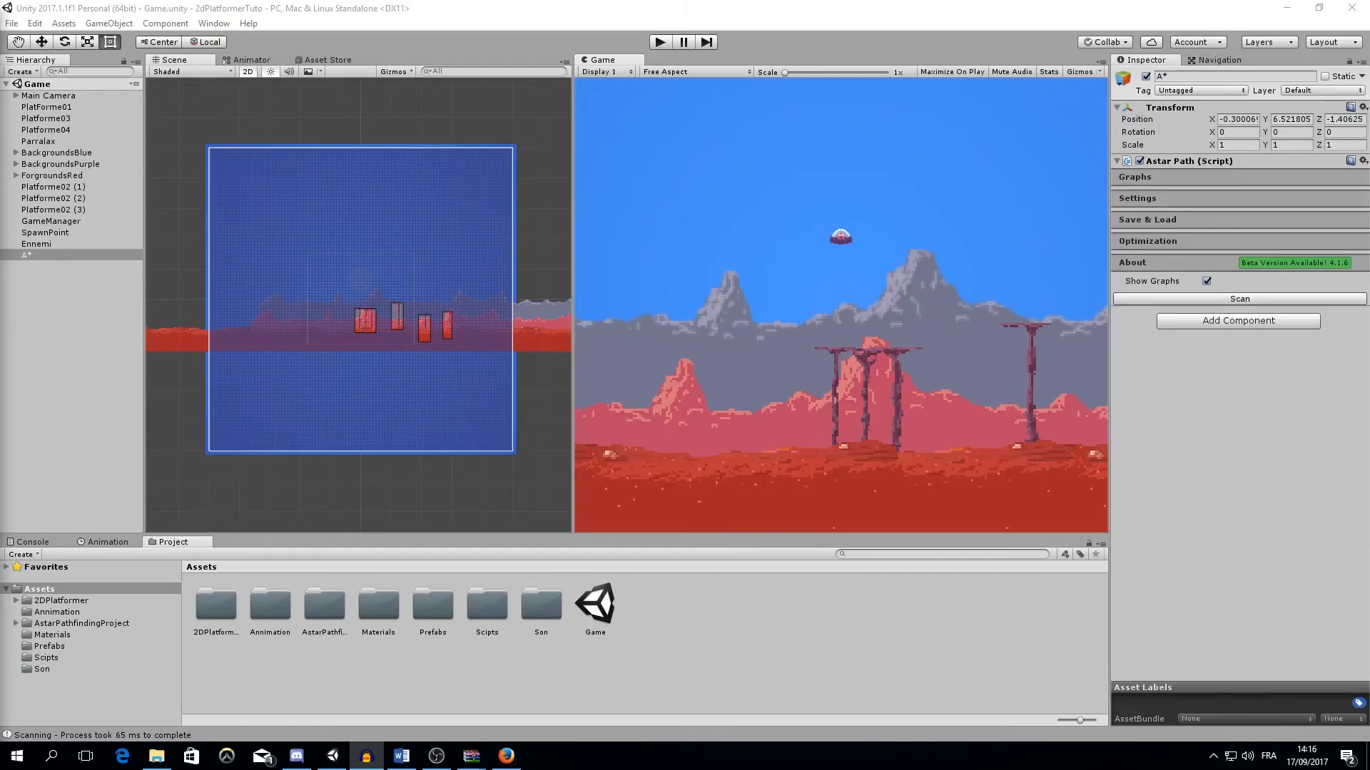